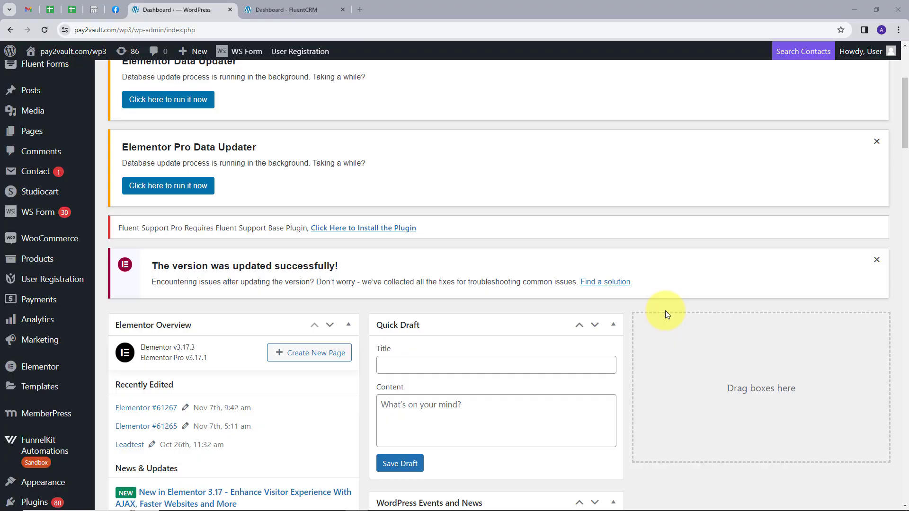
Step: Check the FluentCRM dashboard tab, glance at the WordPress dashboard, then return to FluentCRM
{"action": "scroll", "coordinate": [615, 271], "scroll_direction": "up", "scroll_amount": 4}
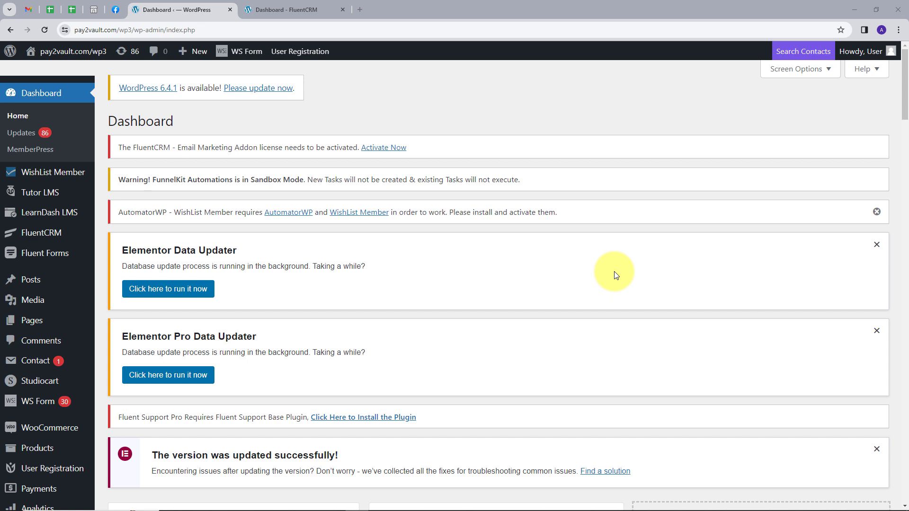
{"action": "mouse_move", "coordinate": [48, 241]}
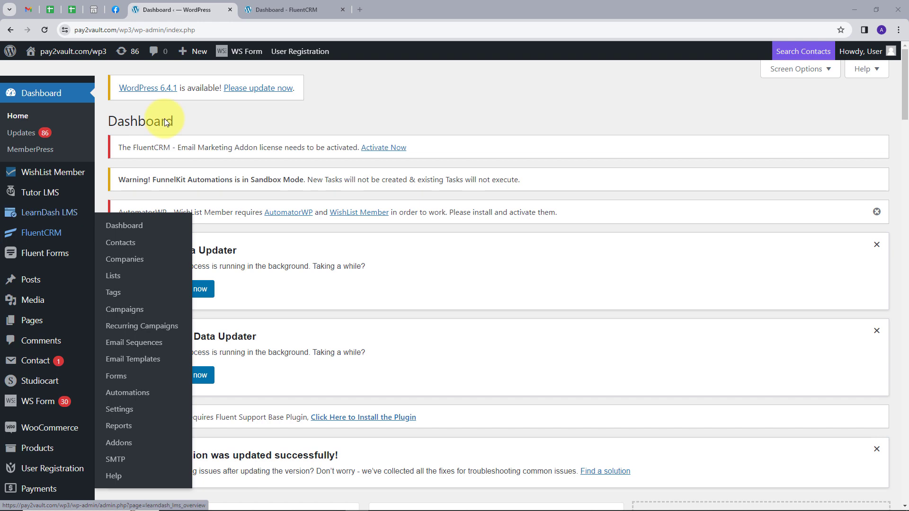
{"action": "key", "text": "ctrl+Tab"}
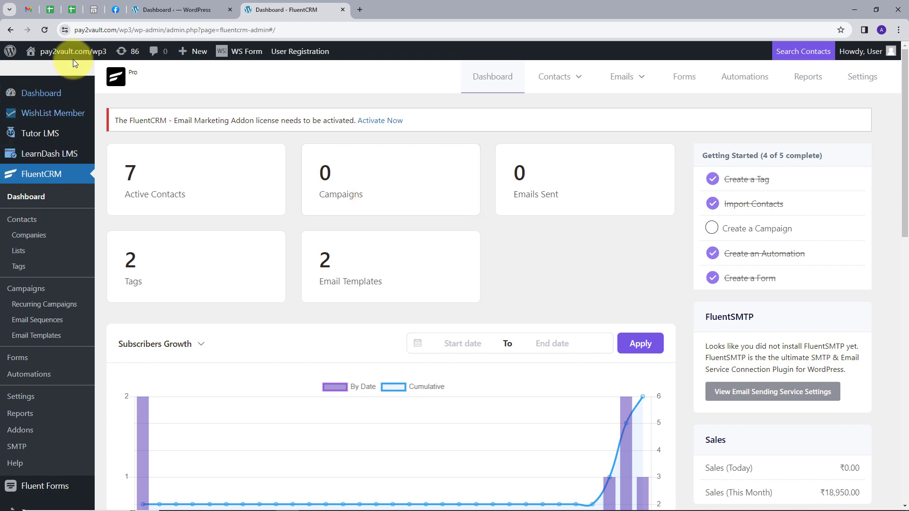
{"action": "left_click", "coordinate": [161, 12]}
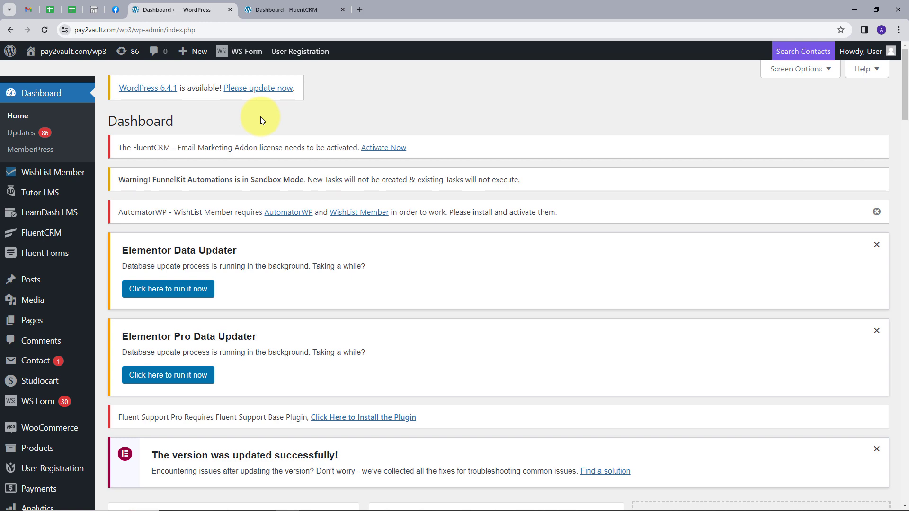
{"action": "left_click", "coordinate": [288, 6]}
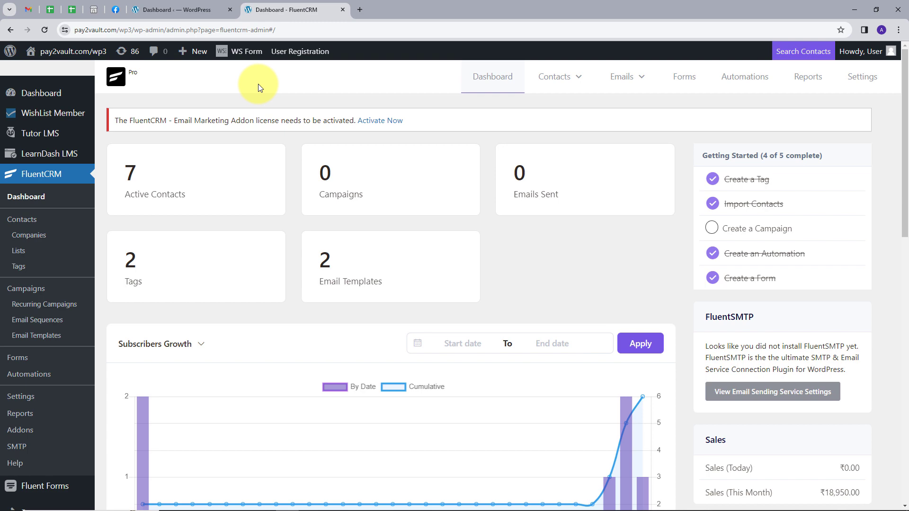
Step: Load pabbly.com in a new tab, dismiss the chat popup, and sign in to Pabbly
{"action": "left_click", "coordinate": [363, 8]}
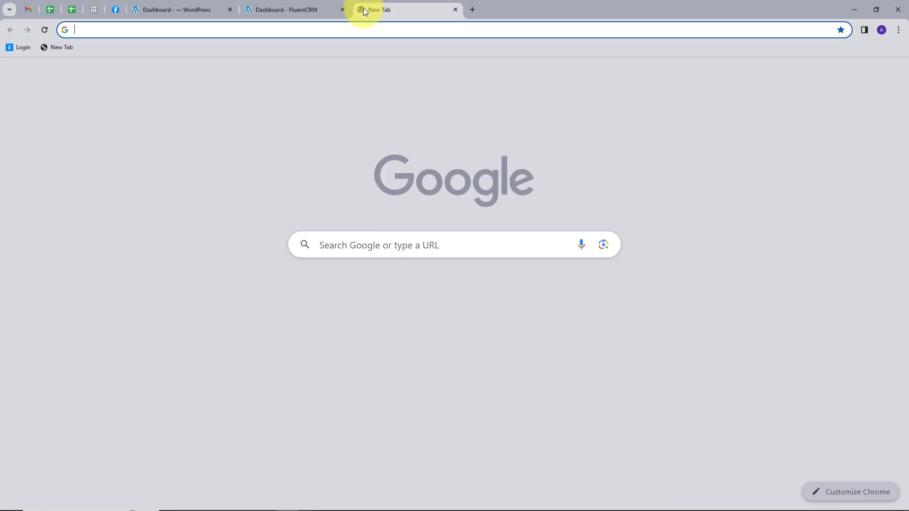
{"action": "type", "text": "pabbly.com"}
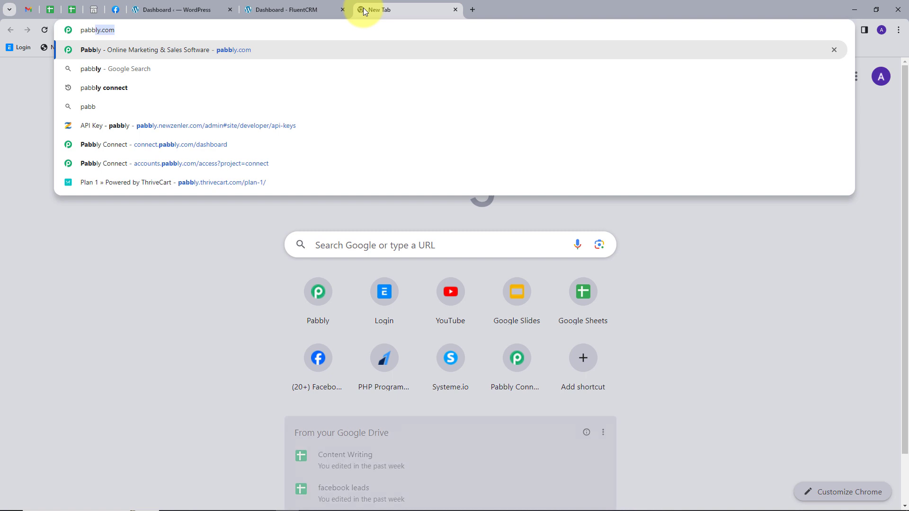
{"action": "key", "text": "Return"}
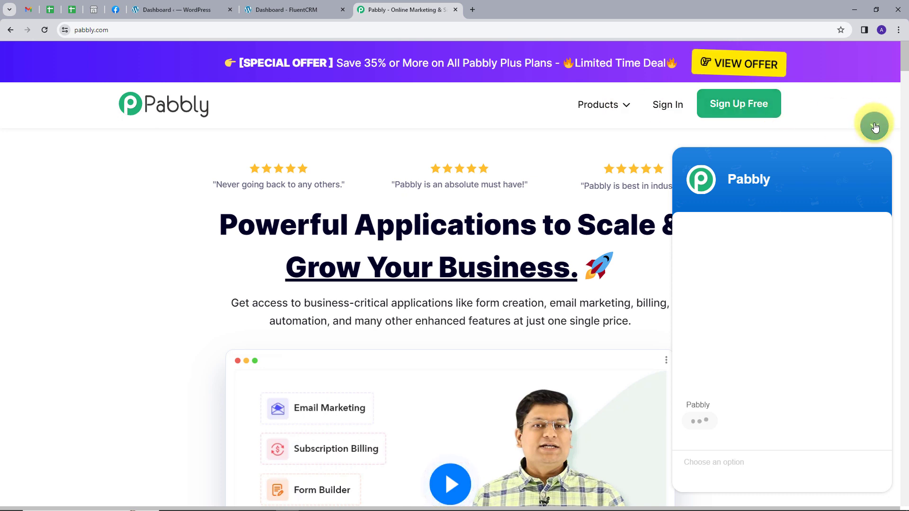
{"action": "left_click", "coordinate": [874, 126]}
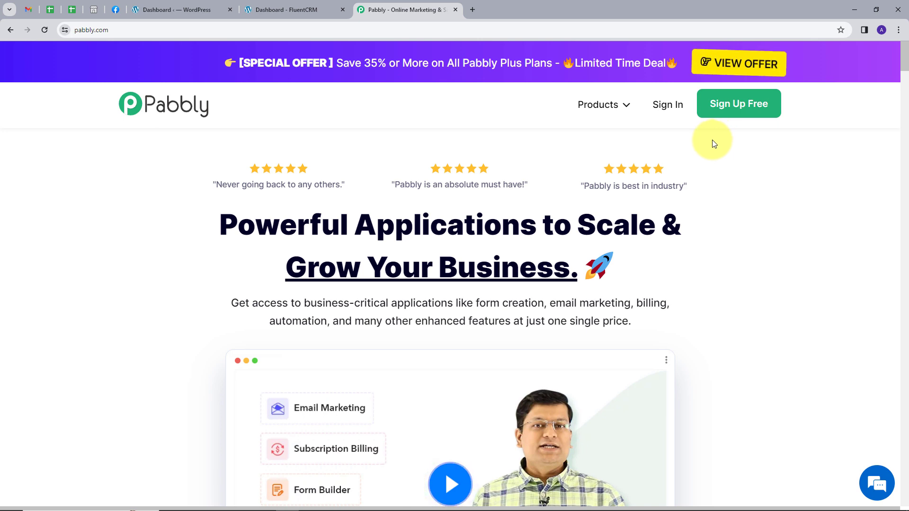
{"action": "left_click", "coordinate": [666, 107]}
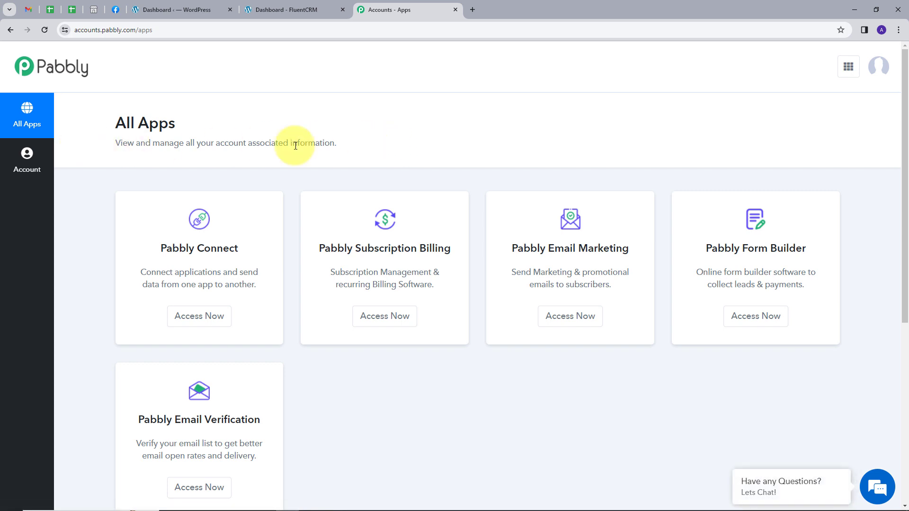
{"action": "left_click", "coordinate": [874, 127]}
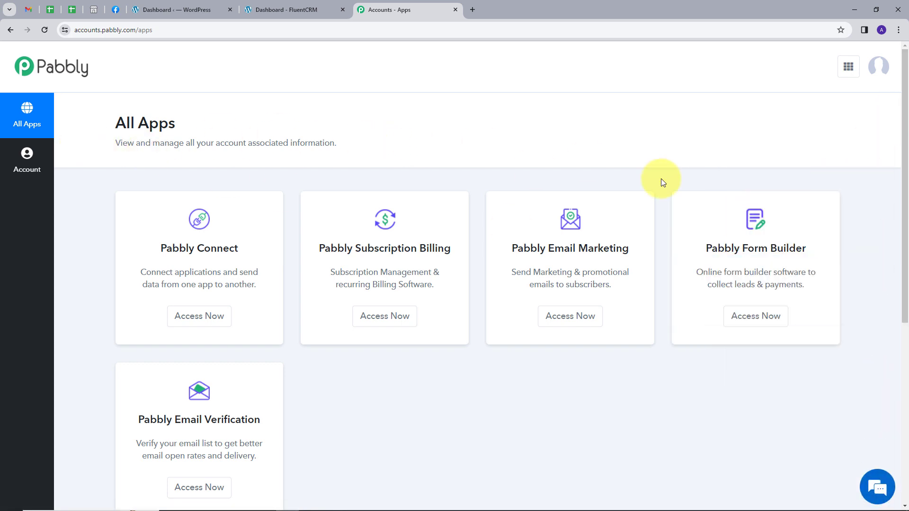
{"action": "scroll", "coordinate": [345, 404], "scroll_direction": "down", "scroll_amount": 1}
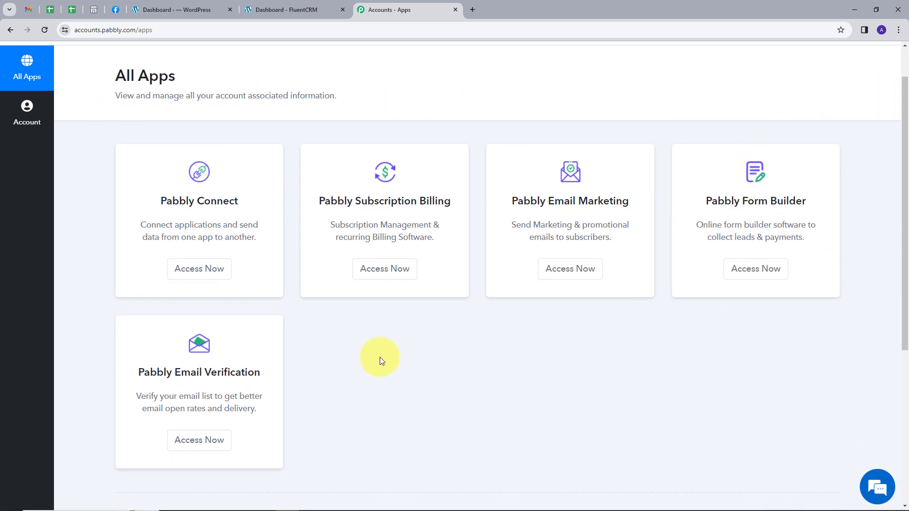
Step: Open Pabbly Connect from All Apps and bring up the Create Workflow dialog
{"action": "left_click", "coordinate": [199, 278]}
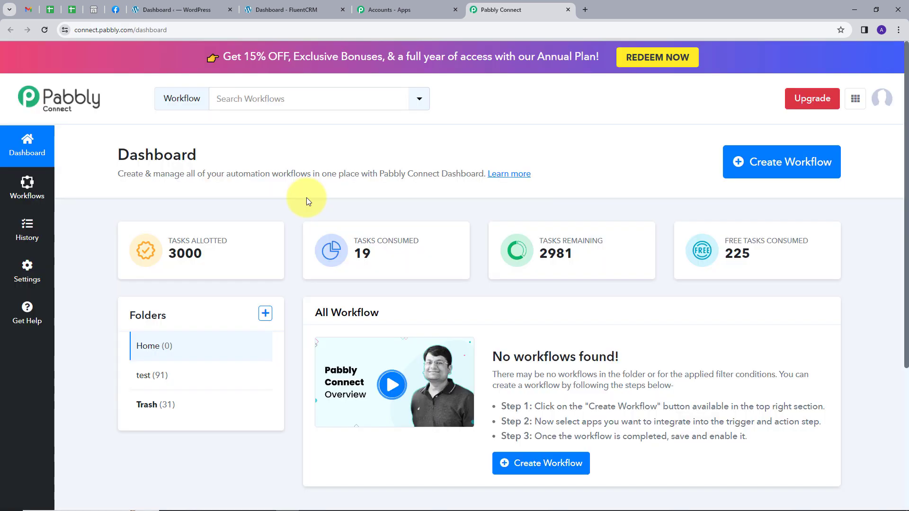
{"action": "scroll", "coordinate": [444, 201], "scroll_direction": "down", "scroll_amount": 2}
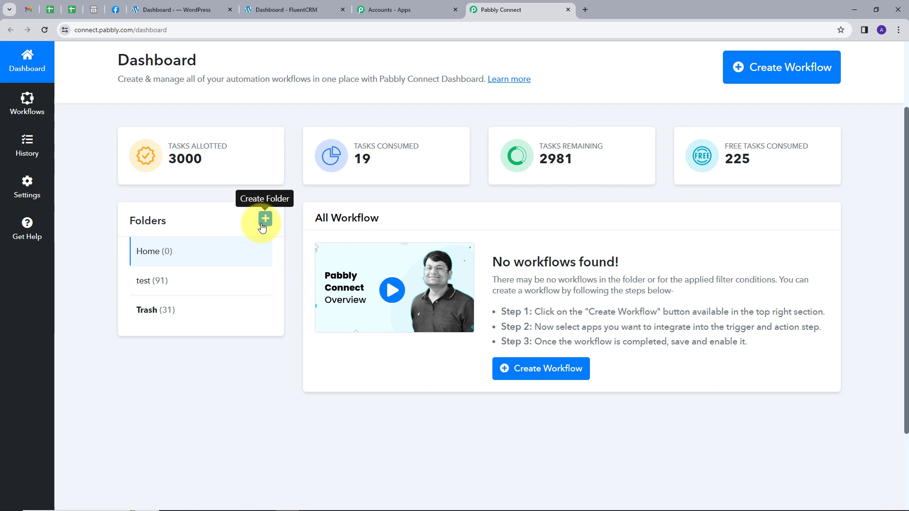
{"action": "scroll", "coordinate": [262, 227], "scroll_direction": "up", "scroll_amount": 2}
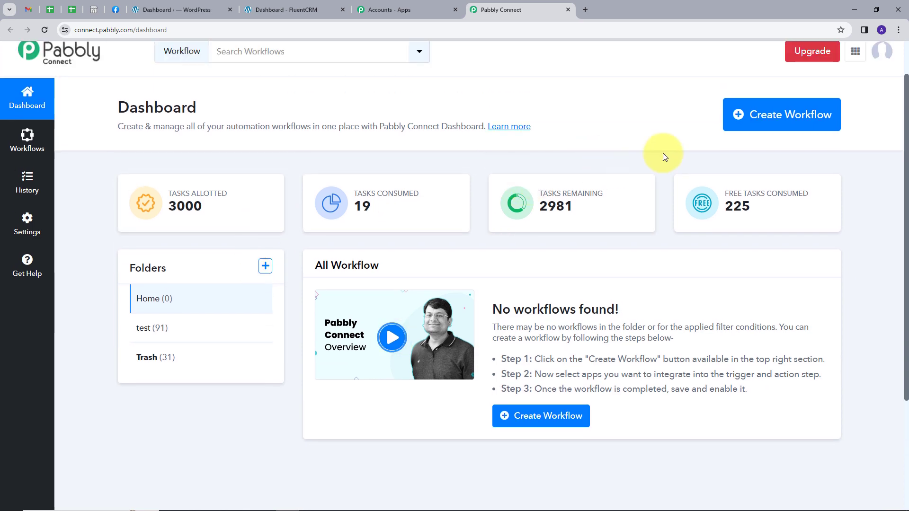
{"action": "left_click", "coordinate": [782, 124]}
Step: Create a workflow named 'Create WordPress User for FluentCRM Contact' in the Home folder
{"action": "left_click", "coordinate": [409, 254]}
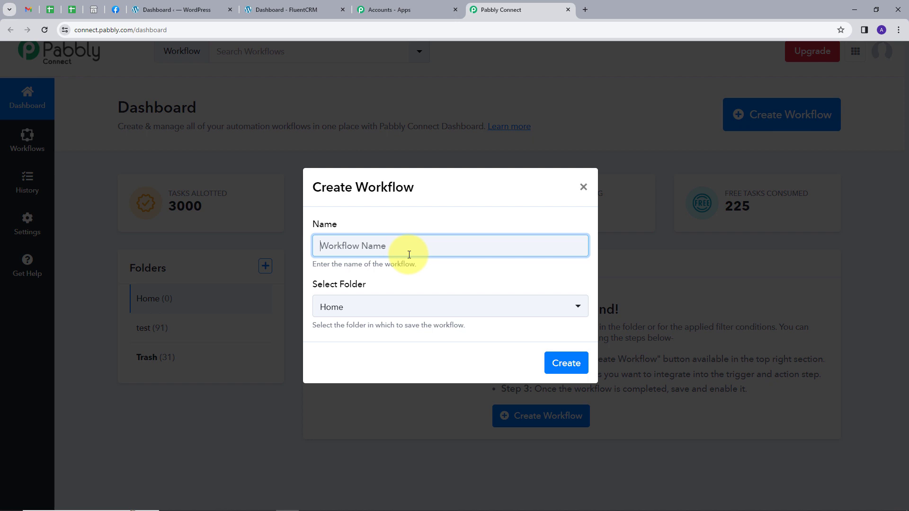
{"action": "type", "text": "Create WordPress User for FluentCRM Contact"}
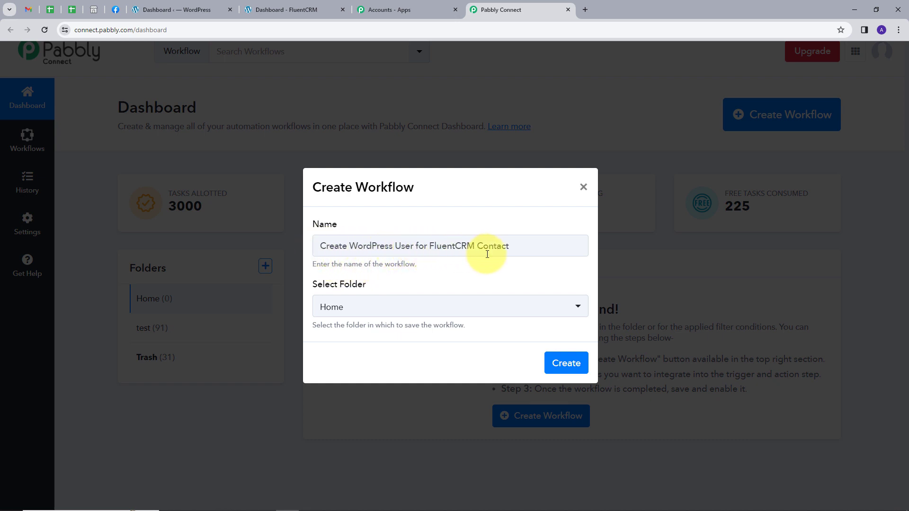
{"action": "left_click", "coordinate": [393, 316]}
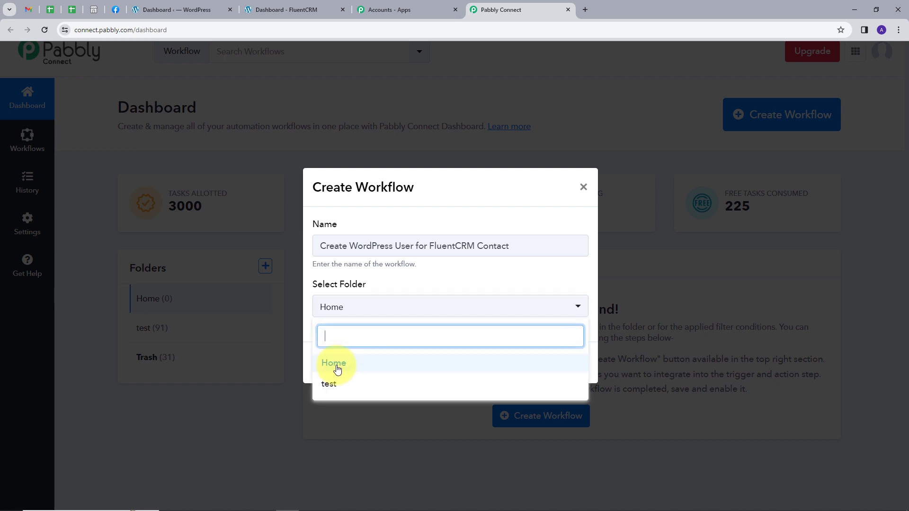
{"action": "left_click", "coordinate": [331, 365]}
{"action": "left_click", "coordinate": [565, 365]}
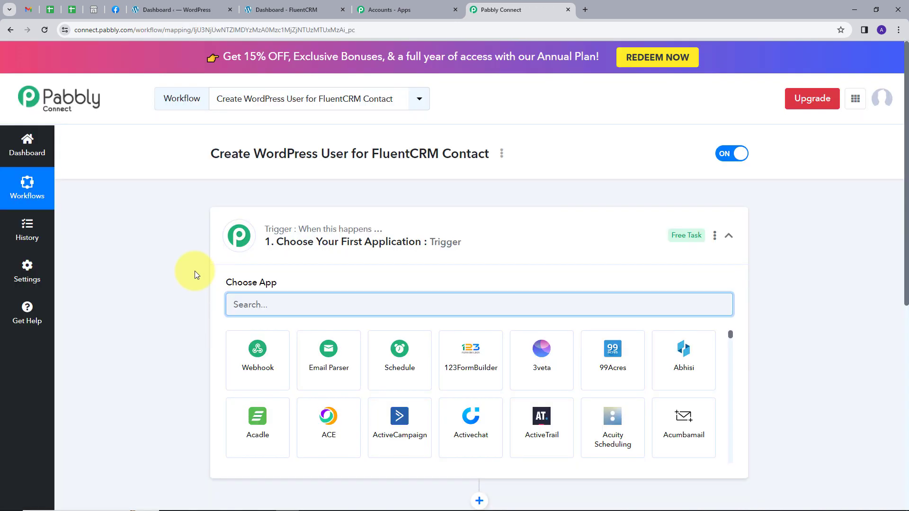
Step: Set the workflow trigger to FluentCRM with the New Entries event
{"action": "scroll", "coordinate": [195, 271], "scroll_direction": "down", "scroll_amount": 3}
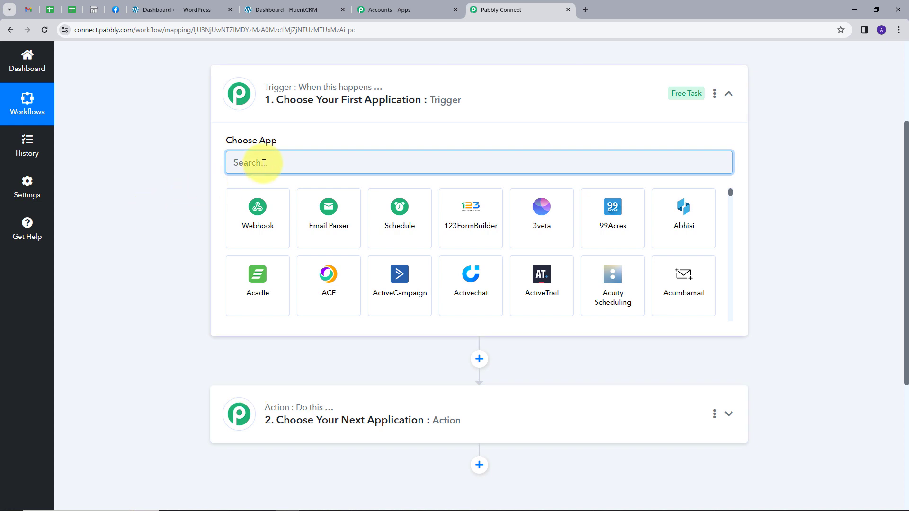
{"action": "type", "text": "Flue"}
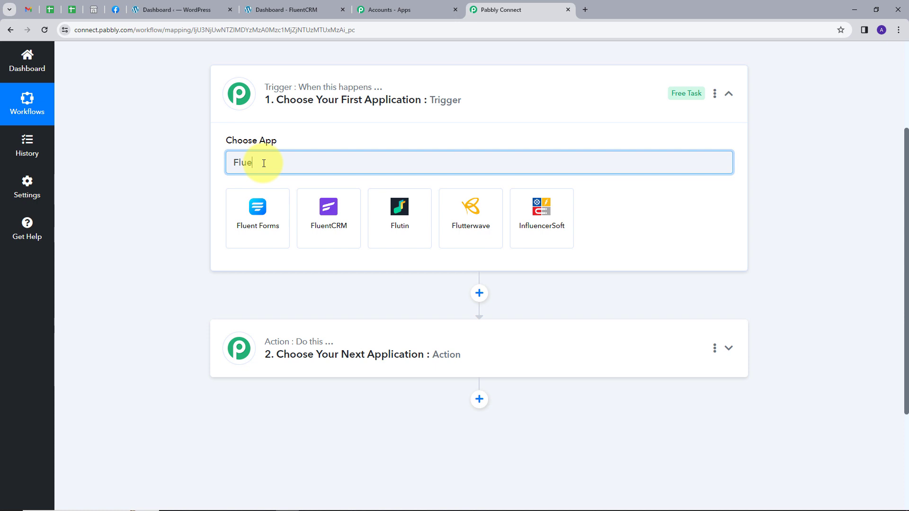
{"action": "left_click", "coordinate": [325, 209]}
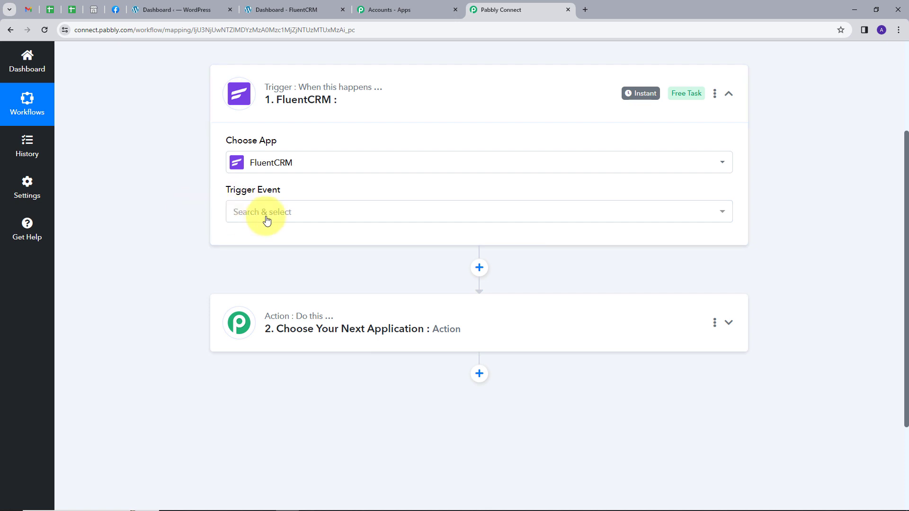
{"action": "left_click", "coordinate": [371, 214]}
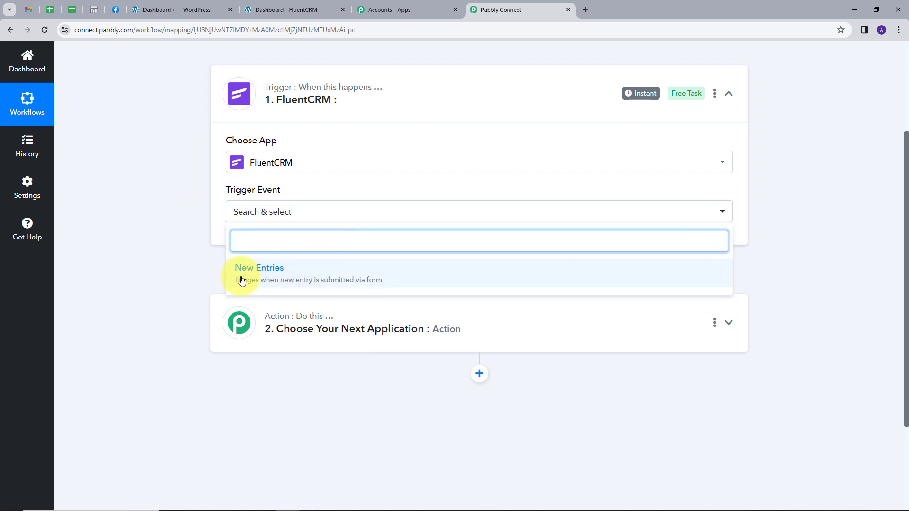
{"action": "left_click", "coordinate": [285, 277]}
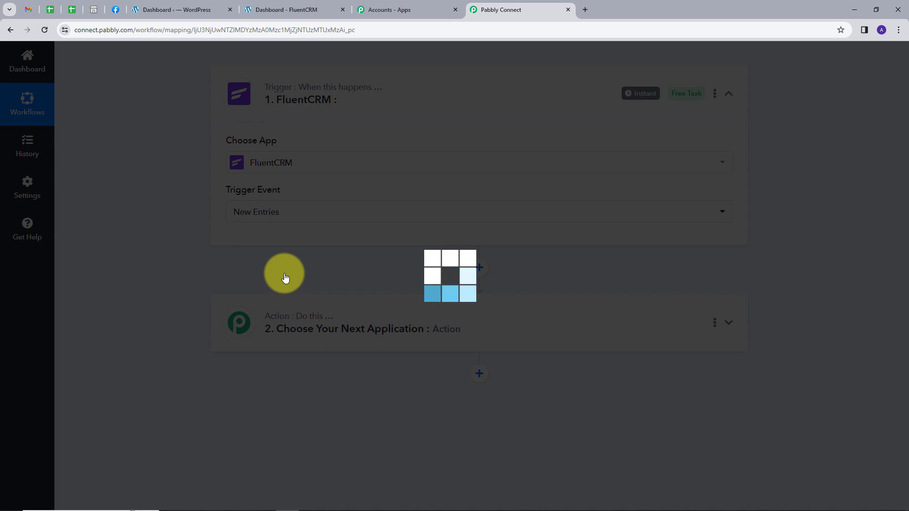
Step: Review the FluentCRM setup instructions and copy the trigger's webhook URL
{"action": "scroll", "coordinate": [244, 227], "scroll_direction": "down", "scroll_amount": 1}
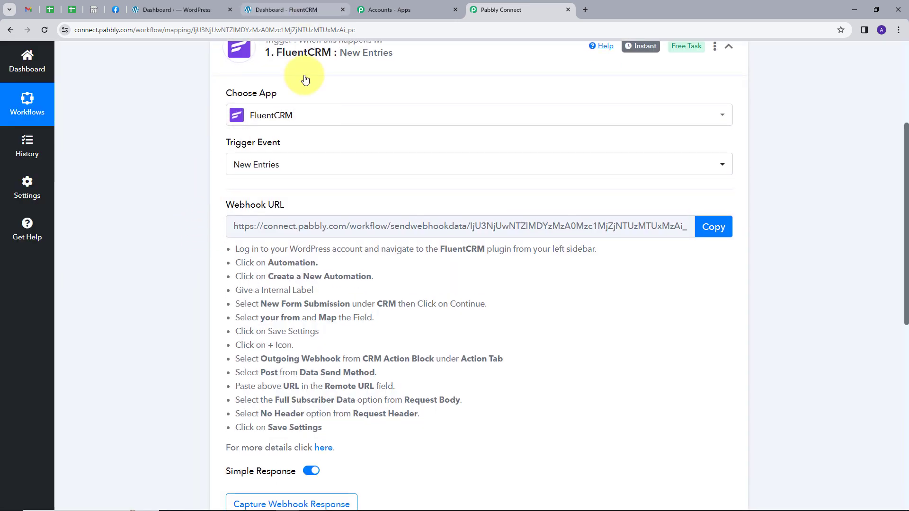
{"action": "scroll", "coordinate": [192, 197], "scroll_direction": "down", "scroll_amount": 1}
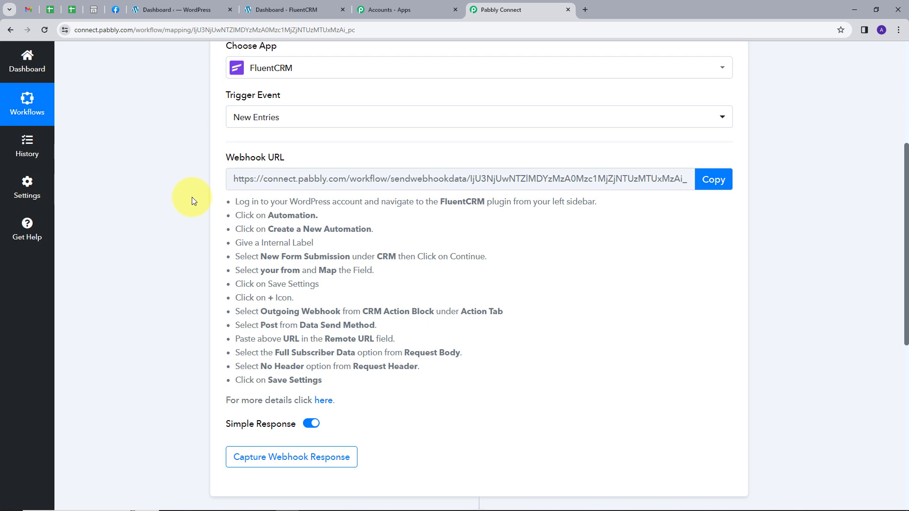
{"action": "triple_click", "coordinate": [243, 159]}
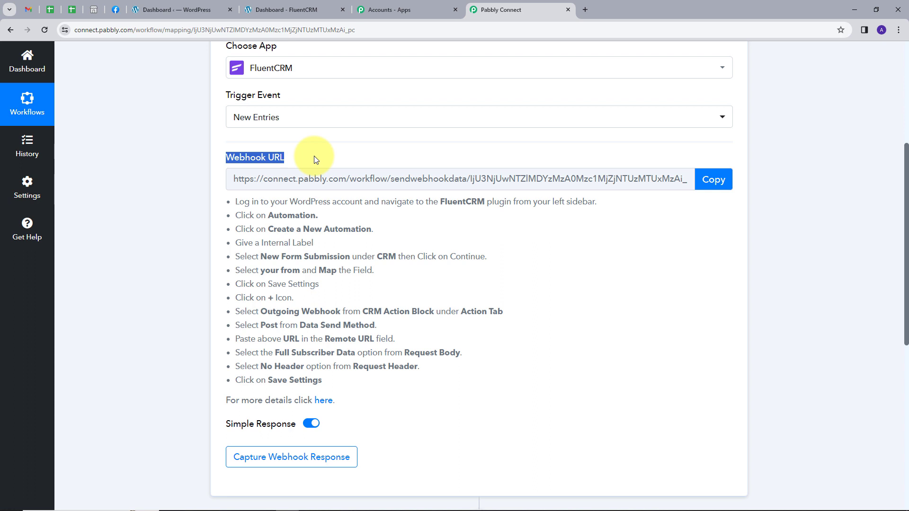
{"action": "left_click", "coordinate": [314, 159]}
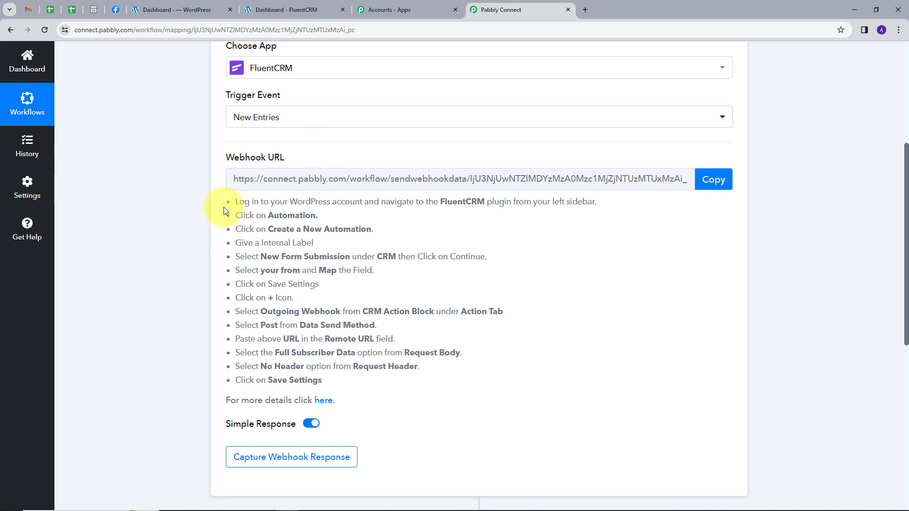
{"action": "left_click_drag", "start_coordinate": [221, 200], "coordinate": [497, 380]}
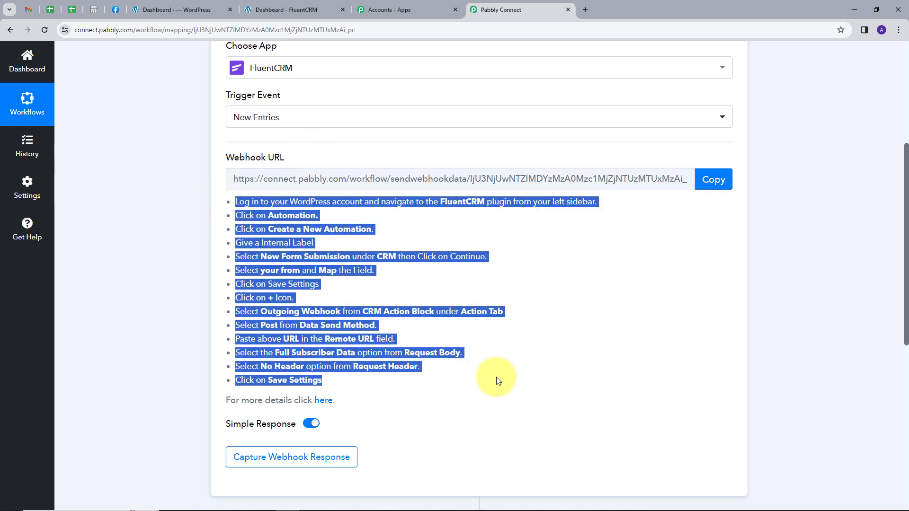
{"action": "left_click", "coordinate": [722, 188]}
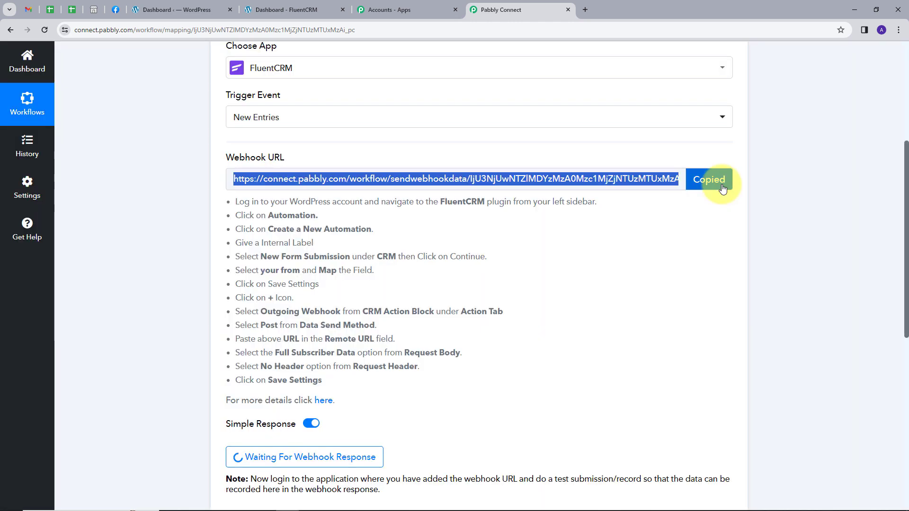
Step: In FluentCRM, create an automation funnel labelled 'Testing' with the New Form Submission trigger
{"action": "left_click", "coordinate": [273, 6]}
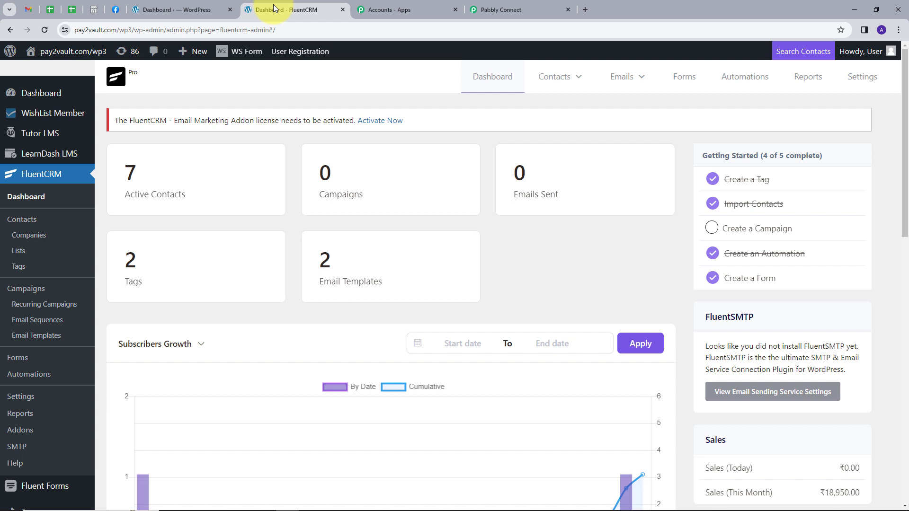
{"action": "left_click", "coordinate": [734, 82]}
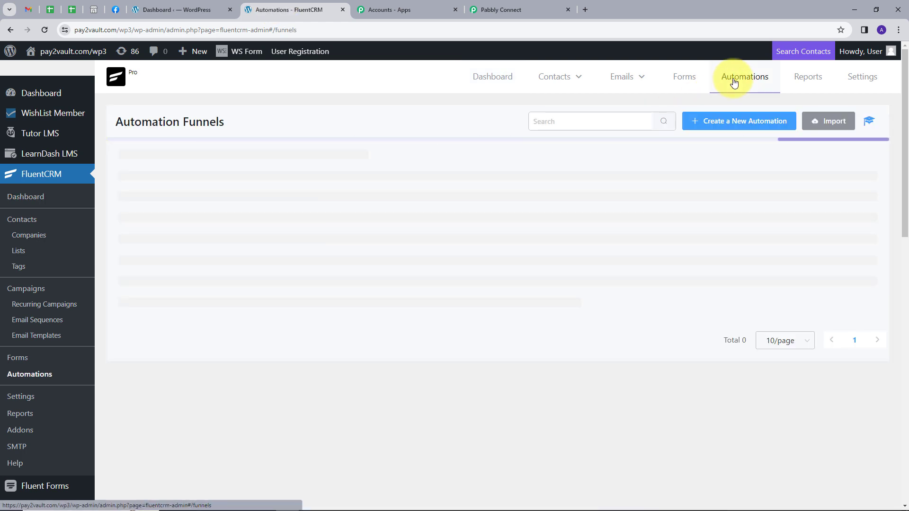
{"action": "left_click", "coordinate": [719, 124]}
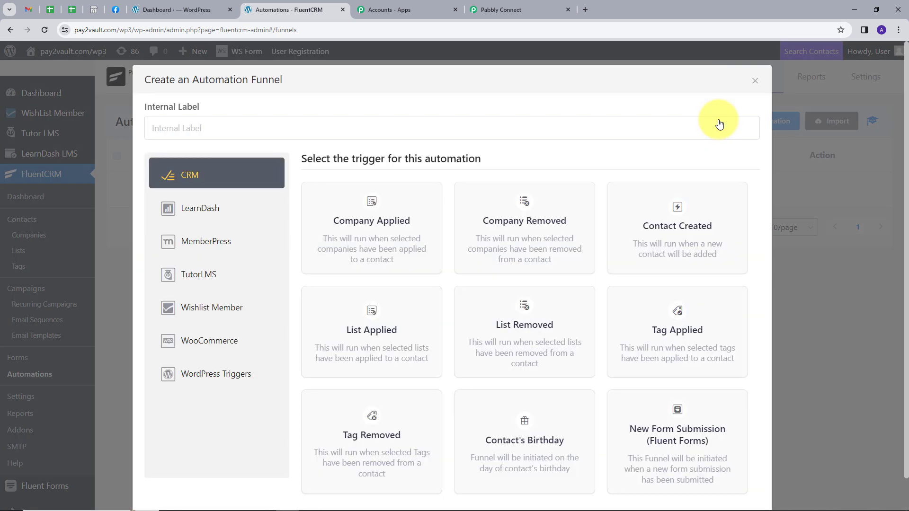
{"action": "left_click", "coordinate": [224, 131]}
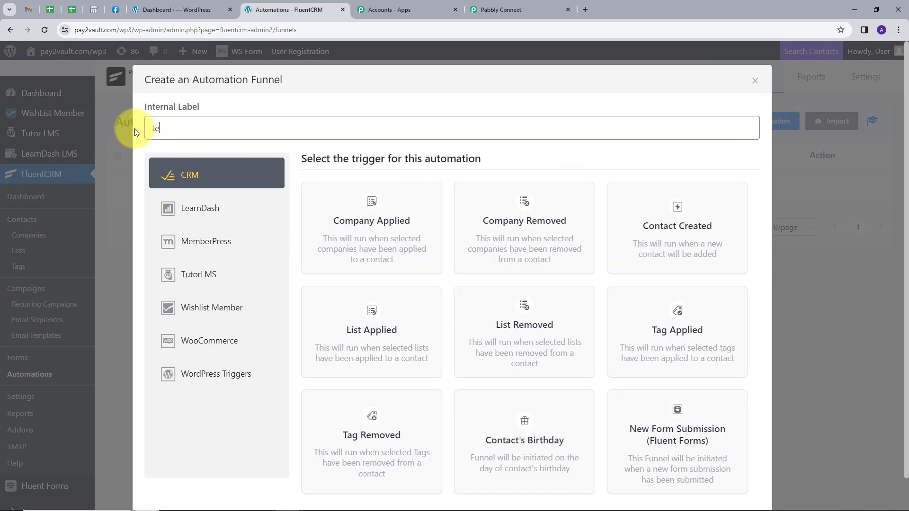
{"action": "type", "text": "Testing"}
{"action": "scroll", "coordinate": [568, 260], "scroll_direction": "down", "scroll_amount": 1}
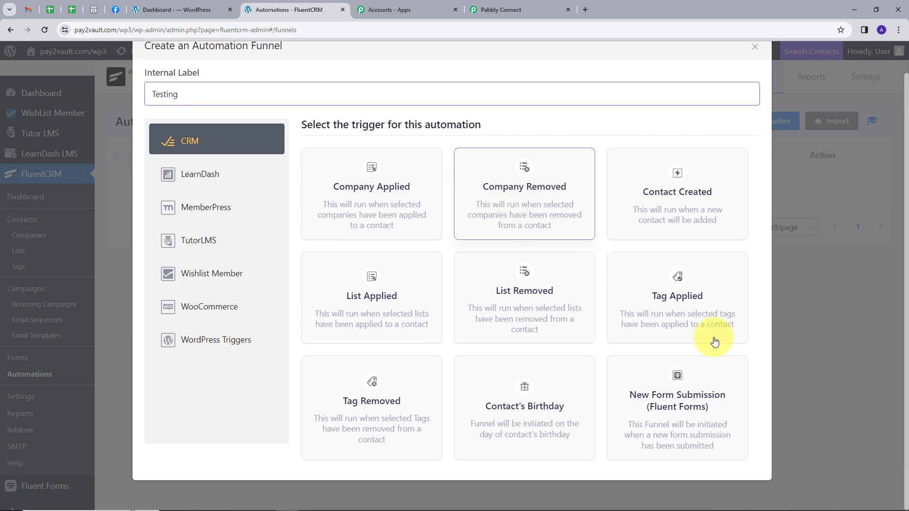
{"action": "left_click", "coordinate": [698, 402]}
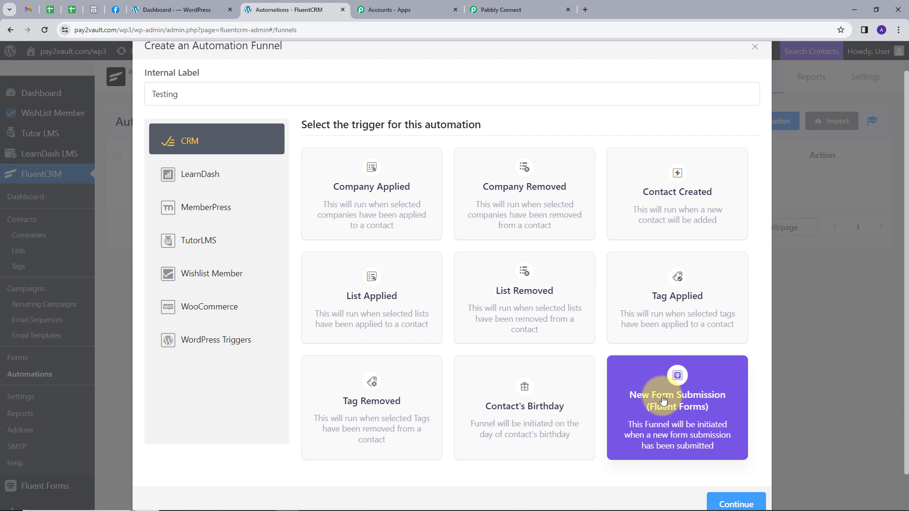
{"action": "scroll", "coordinate": [687, 407], "scroll_direction": "down", "scroll_amount": 1}
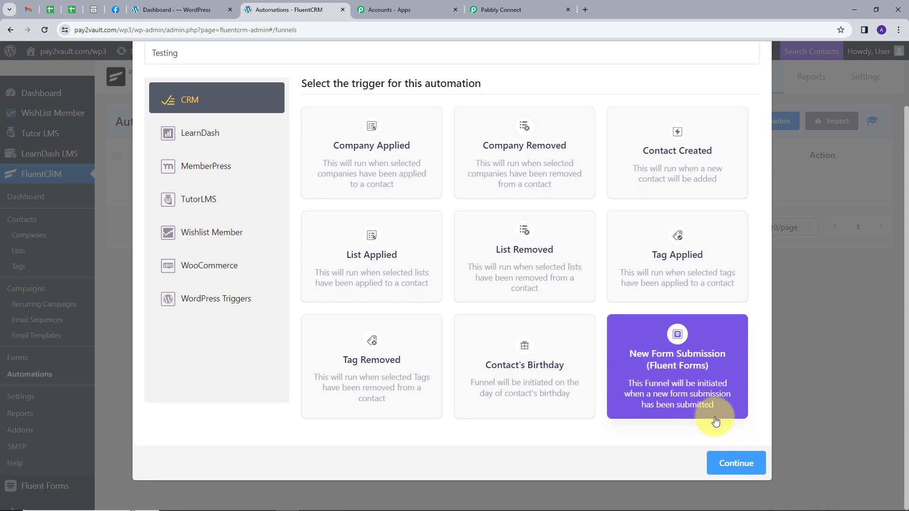
{"action": "left_click", "coordinate": [736, 466]}
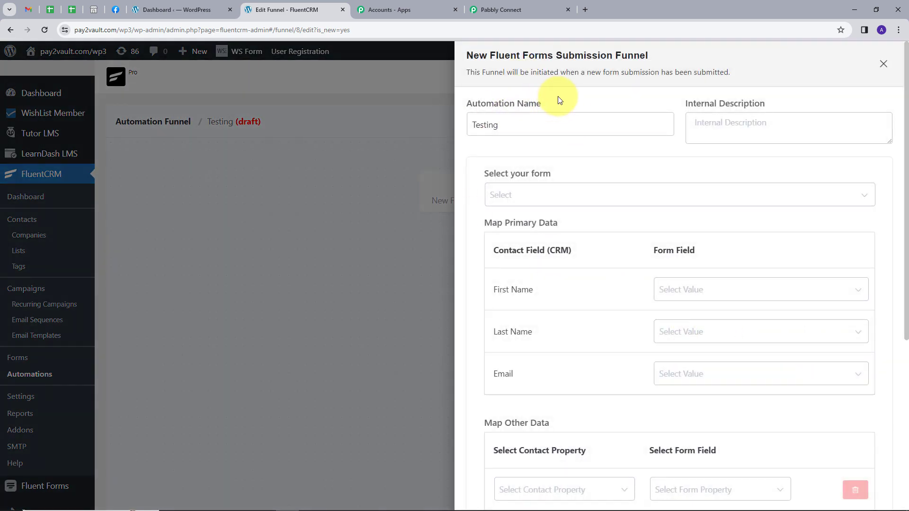
Step: Select the FluentCrmContact form and map its First Name, Last Name and Email fields
{"action": "left_click", "coordinate": [538, 196]}
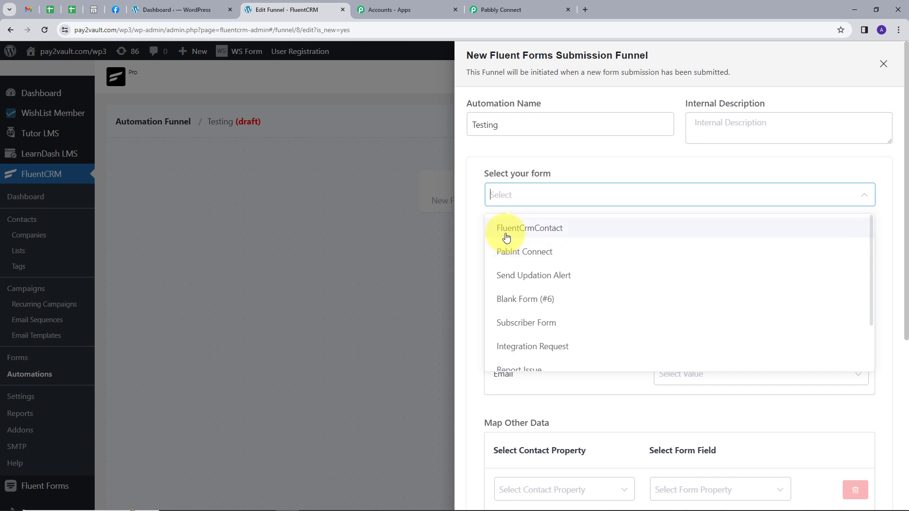
{"action": "left_click", "coordinate": [540, 235]}
{"action": "scroll", "coordinate": [615, 246], "scroll_direction": "down", "scroll_amount": 1}
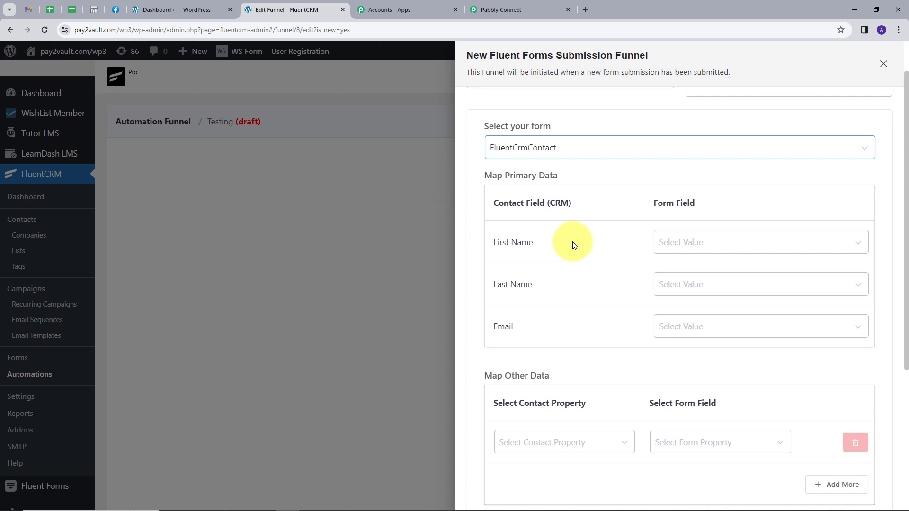
{"action": "left_click", "coordinate": [779, 245]}
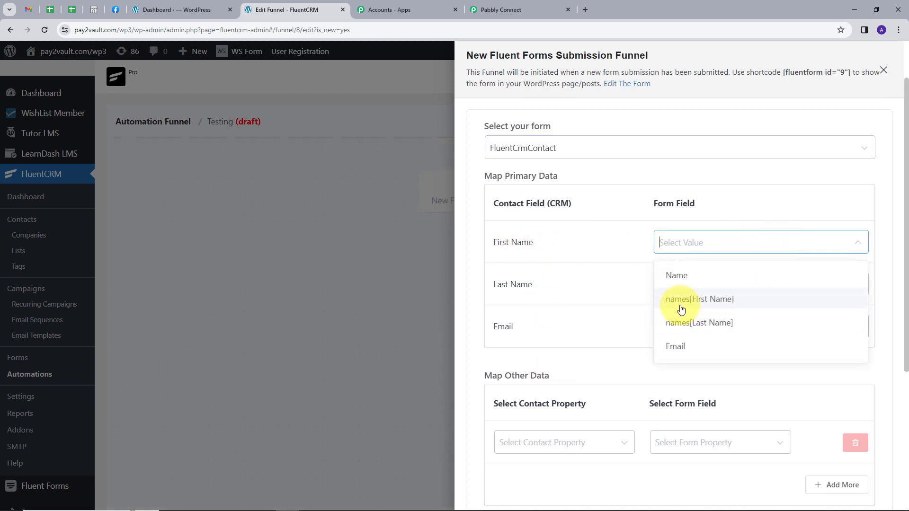
{"action": "left_click", "coordinate": [706, 303]}
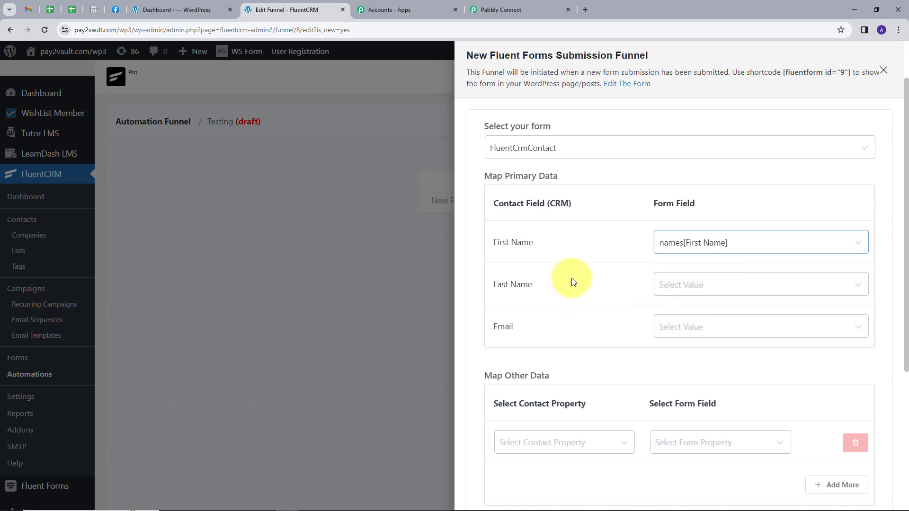
{"action": "left_click", "coordinate": [697, 286]}
{"action": "left_click", "coordinate": [692, 367]}
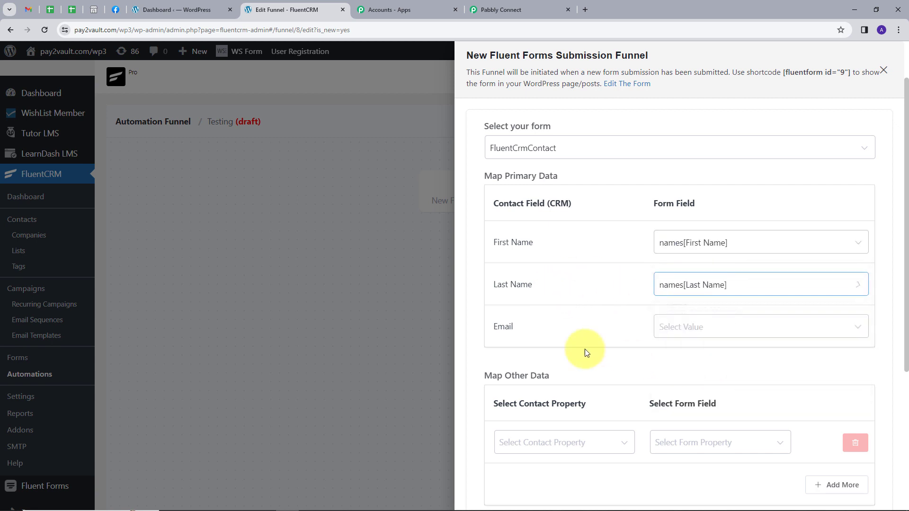
{"action": "left_click", "coordinate": [700, 331]}
{"action": "left_click", "coordinate": [681, 431]}
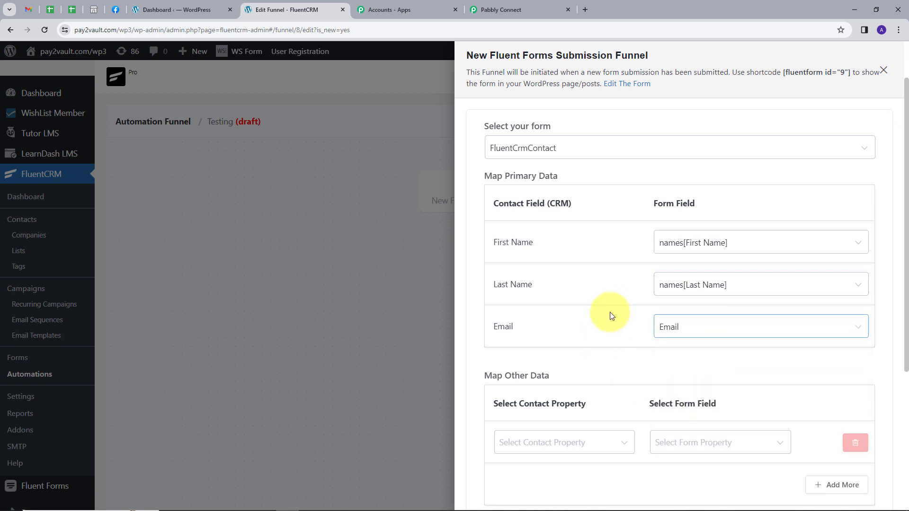
Step: Set the subscription status to Subscribed and save the trigger settings
{"action": "scroll", "coordinate": [612, 305], "scroll_direction": "down", "scroll_amount": 1}
{"action": "scroll", "coordinate": [611, 287], "scroll_direction": "down", "scroll_amount": 4}
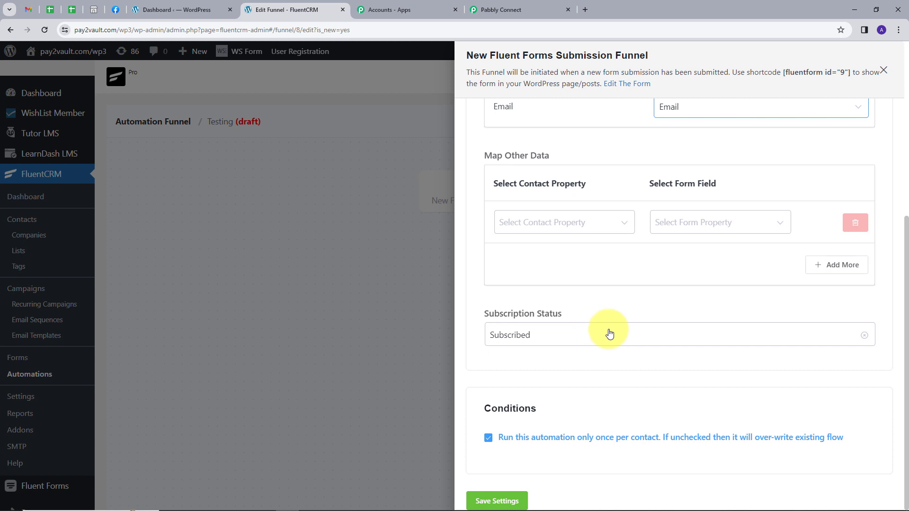
{"action": "left_click", "coordinate": [729, 338]}
{"action": "left_click", "coordinate": [508, 373]}
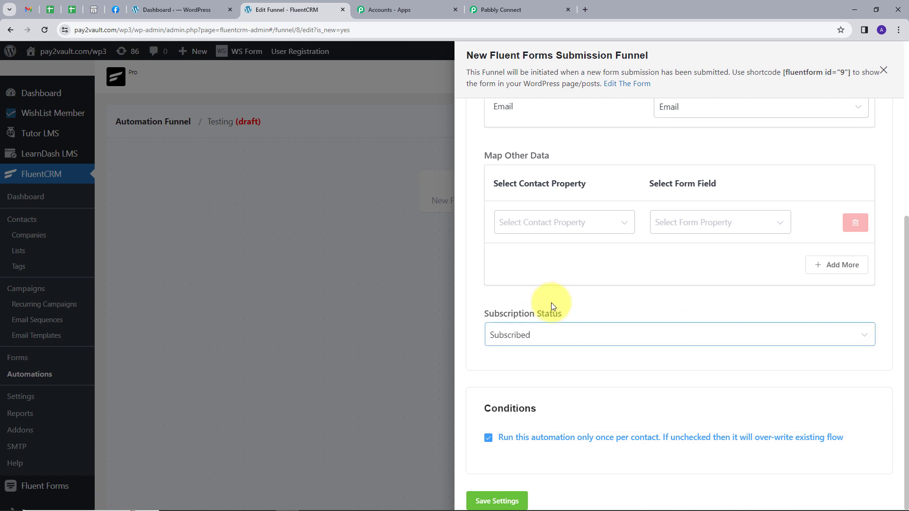
{"action": "left_click", "coordinate": [497, 500]}
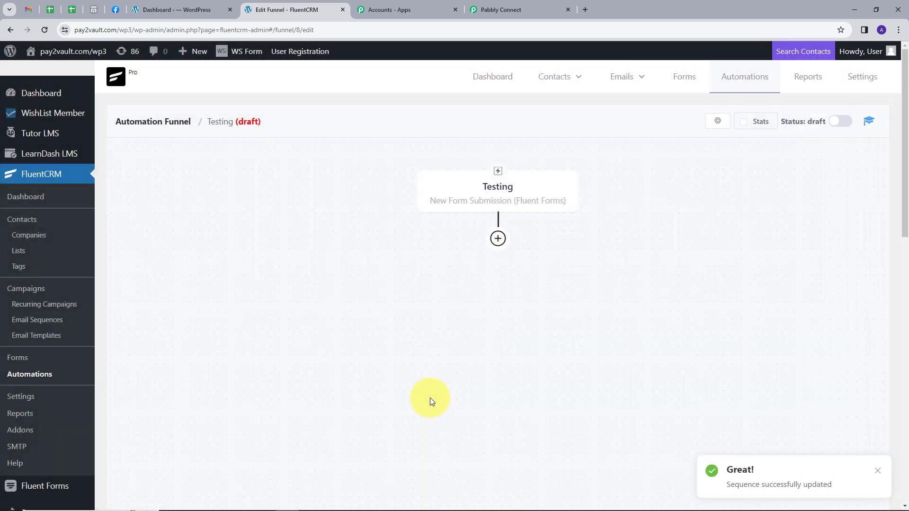
Step: Add an Outgoing Webhook action after the trigger, using the Pabbly webhook URL as Remote URL
{"action": "left_click", "coordinate": [498, 239]}
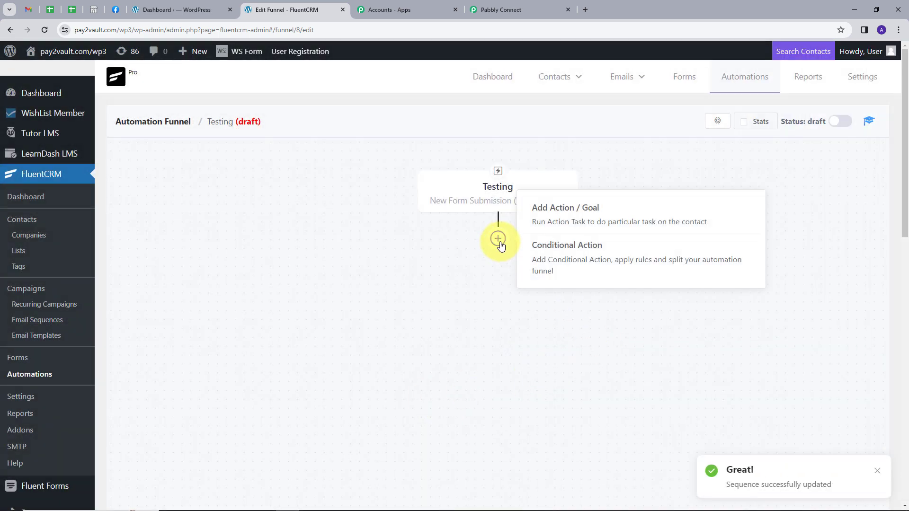
{"action": "left_click", "coordinate": [549, 214]}
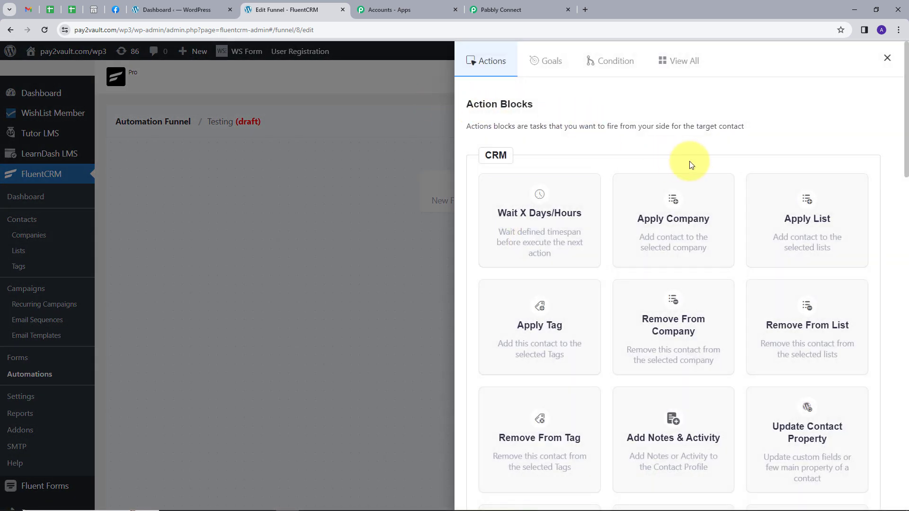
{"action": "scroll", "coordinate": [616, 337], "scroll_direction": "down", "scroll_amount": 2}
{"action": "scroll", "coordinate": [592, 374], "scroll_direction": "down", "scroll_amount": 2}
{"action": "left_click", "coordinate": [533, 393]}
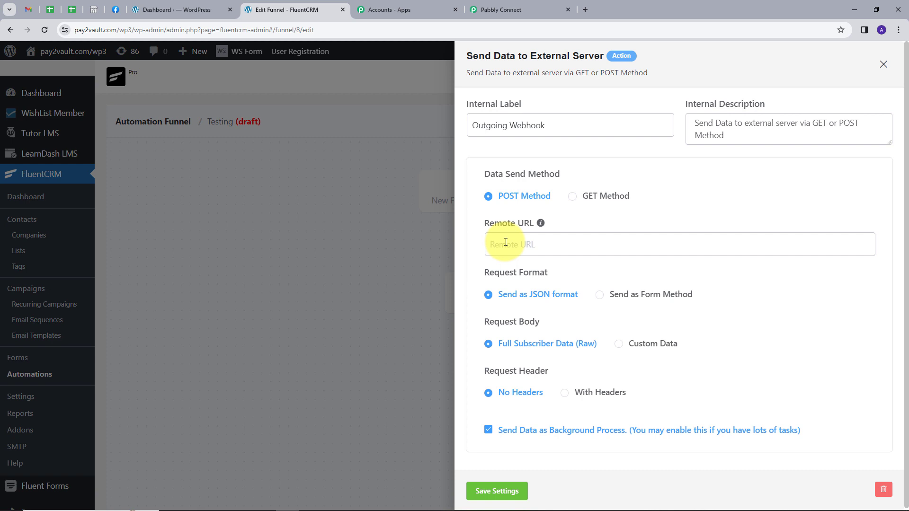
{"action": "left_click", "coordinate": [506, 242]}
{"action": "key", "text": "ctrl+v"}
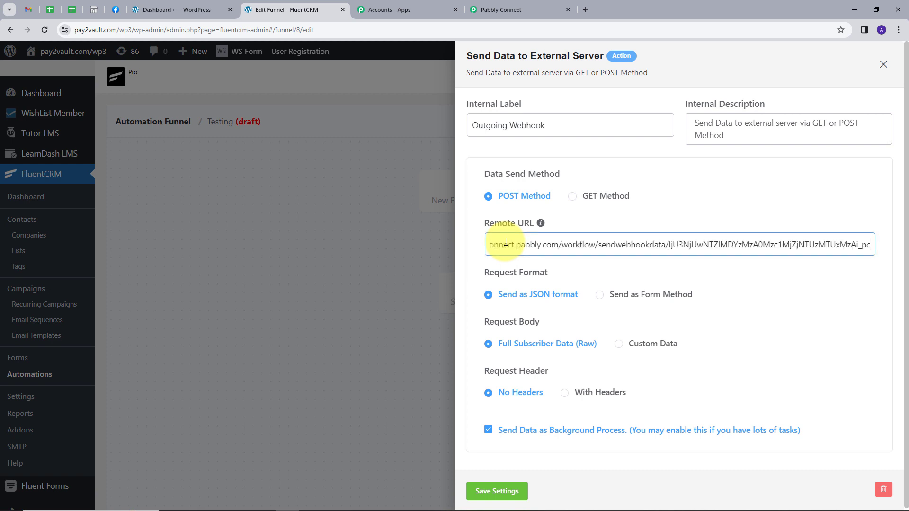
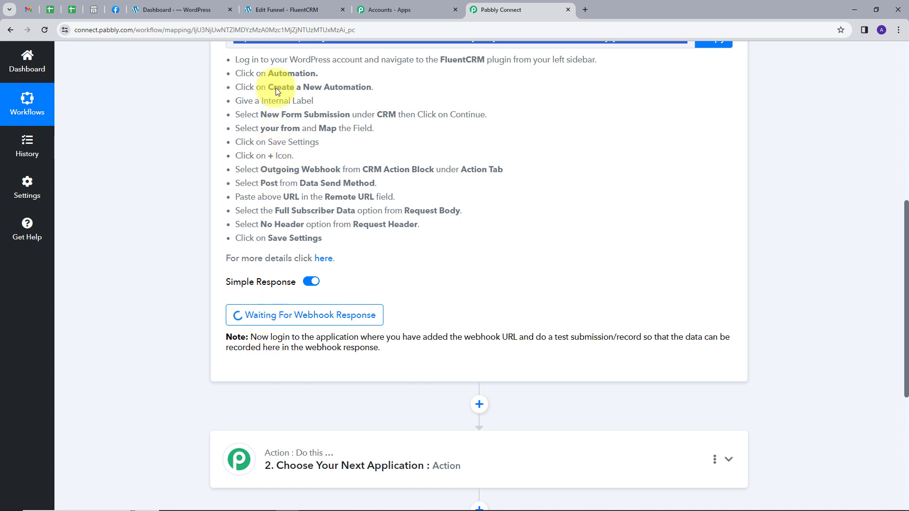
Step: Switch to the FluentCRM 'Testing' automation funnel with its Outgoing Webhook
{"action": "left_click", "coordinate": [282, 11]}
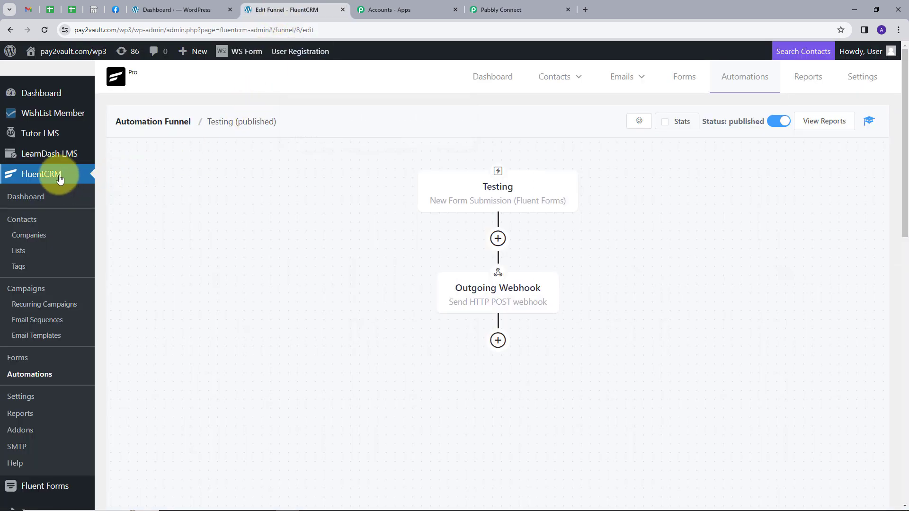
Step: Open a preview of the FluentCrmContact form from the FluentCRM Forms list
{"action": "left_click", "coordinate": [12, 358]}
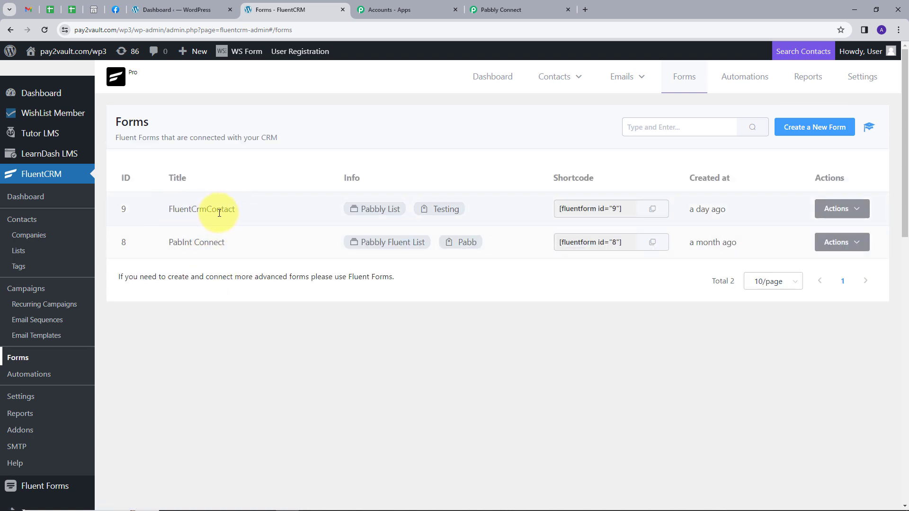
{"action": "left_click", "coordinate": [841, 209]}
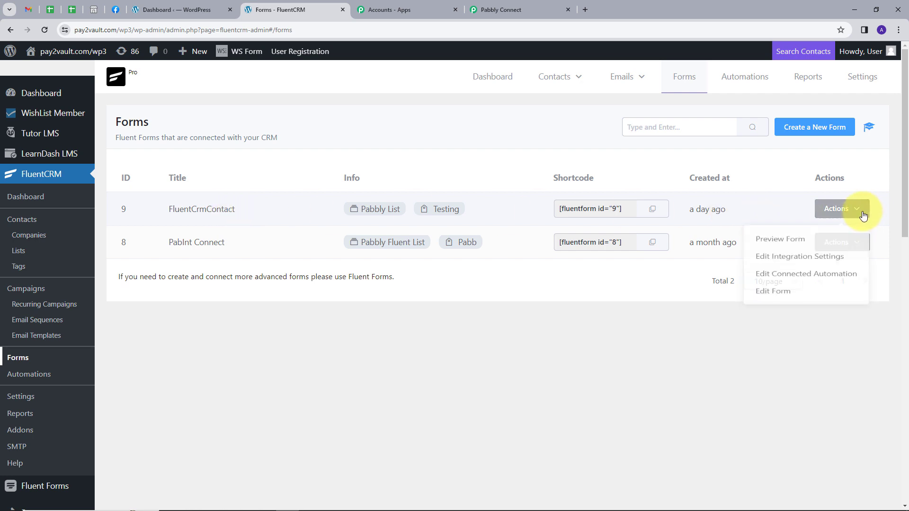
{"action": "left_click", "coordinate": [779, 244]}
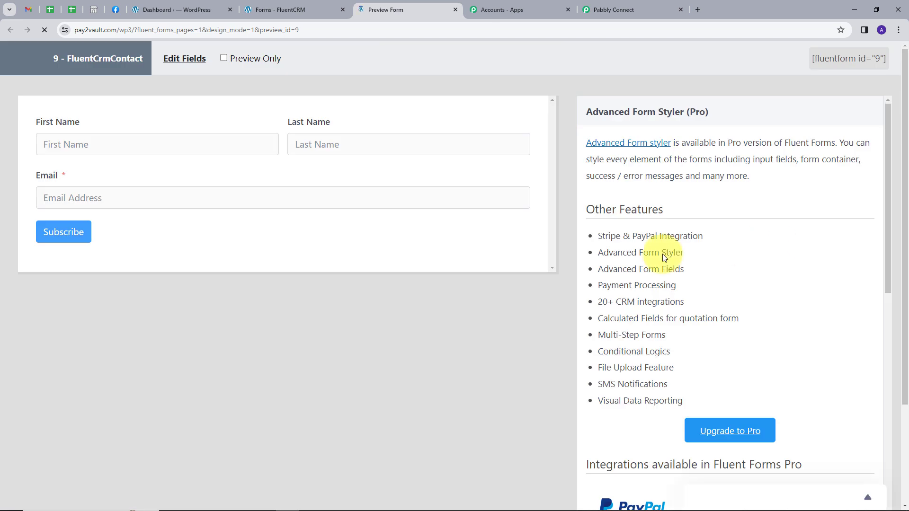
Step: Fill the form with a dummy contact's first name, last name and email, and subscribe
{"action": "left_click", "coordinate": [119, 142]}
{"action": "type", "text": "Dummy"}
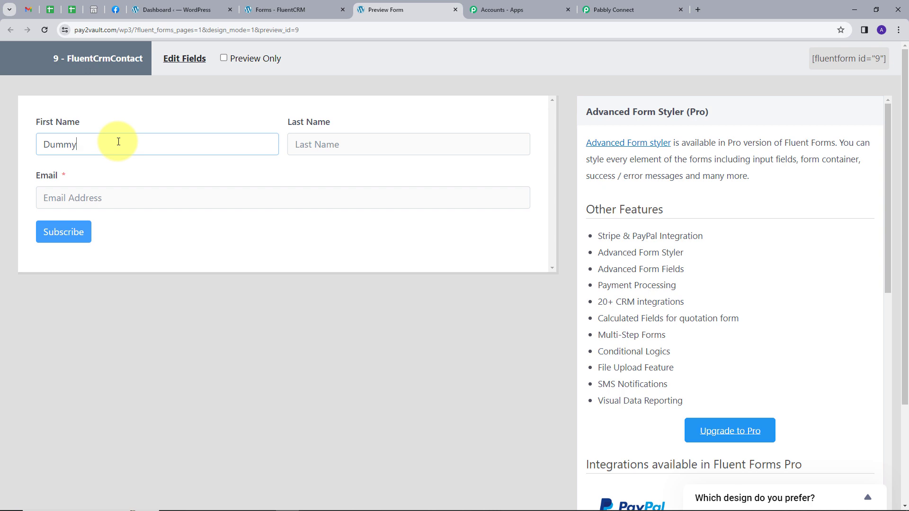
{"action": "key", "text": "Tab"}
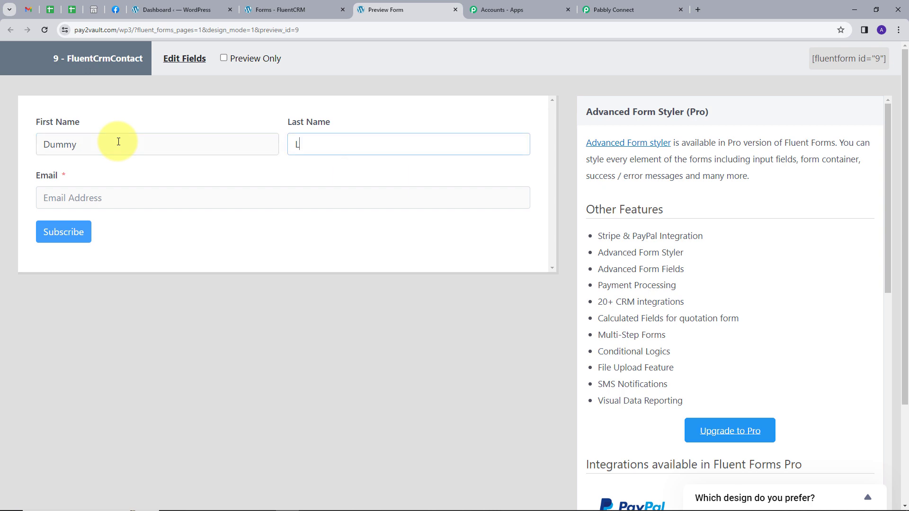
{"action": "key", "text": "Tab"}
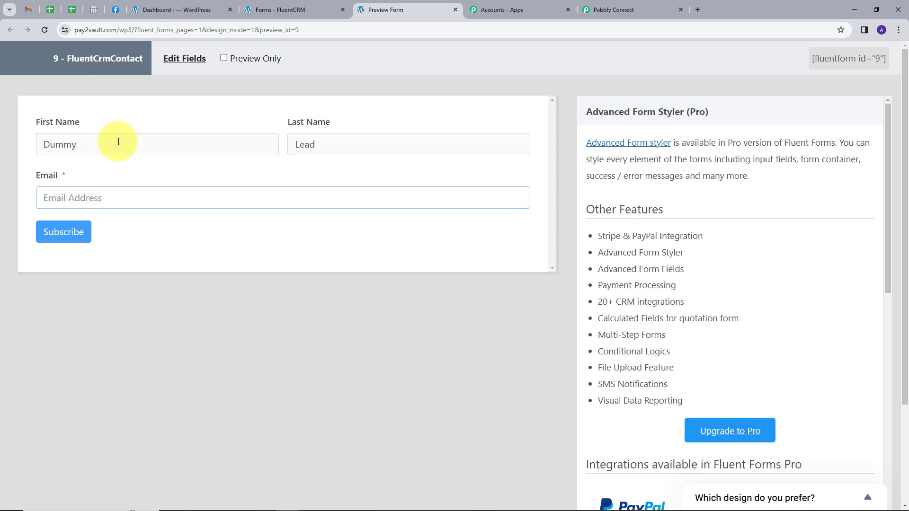
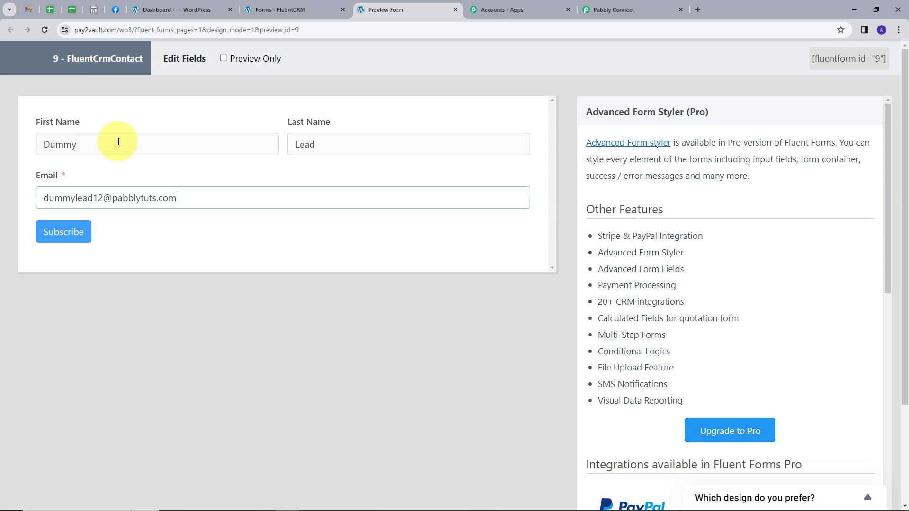
{"action": "left_click", "coordinate": [72, 233]}
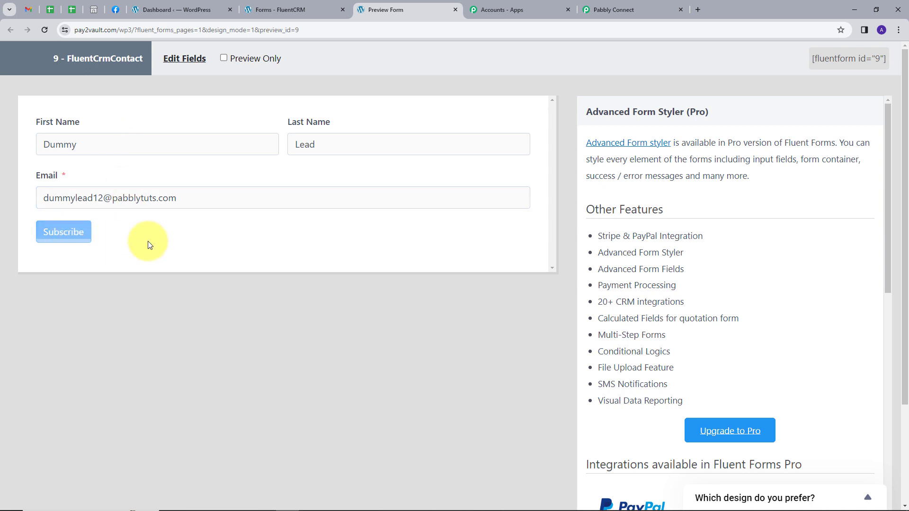
Step: Confirm the test contact appears in FluentCRM Contacts, then return to Pabbly Connect
{"action": "left_click", "coordinate": [280, 6]}
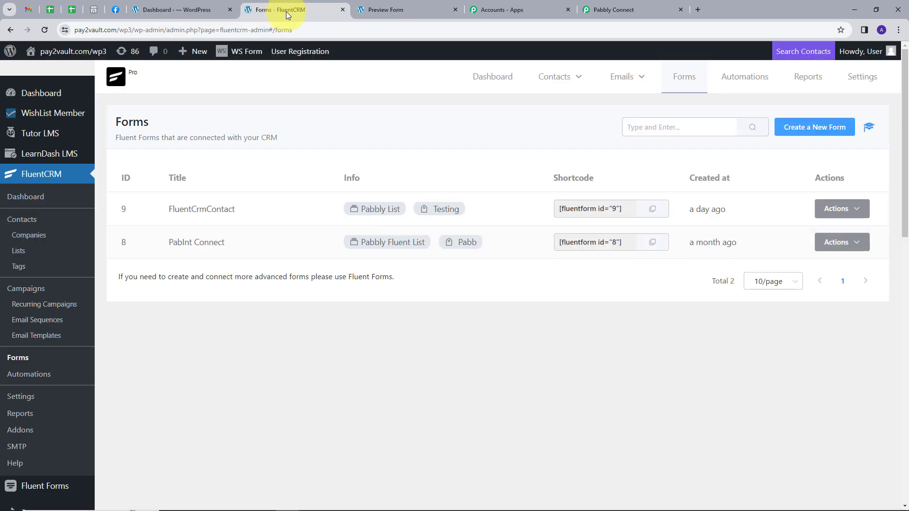
{"action": "left_click", "coordinate": [20, 223]}
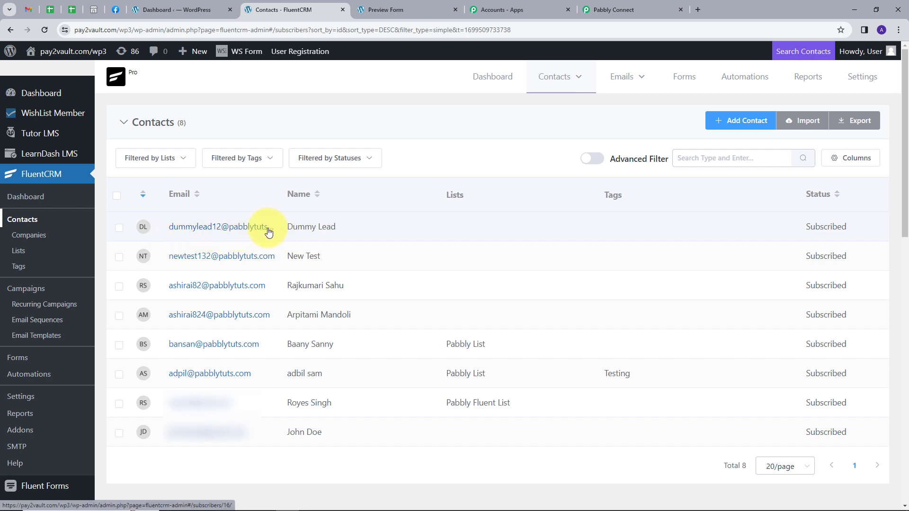
{"action": "left_click", "coordinate": [604, 10]}
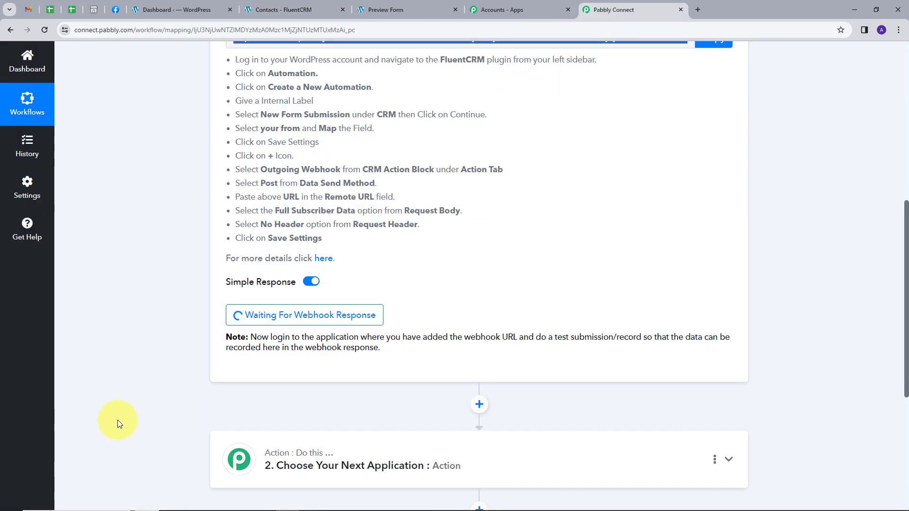
Step: Review the received Status 'subscribed' and Full Name values in the webhook response
{"action": "scroll", "coordinate": [619, 258], "scroll_direction": "down", "scroll_amount": 5}
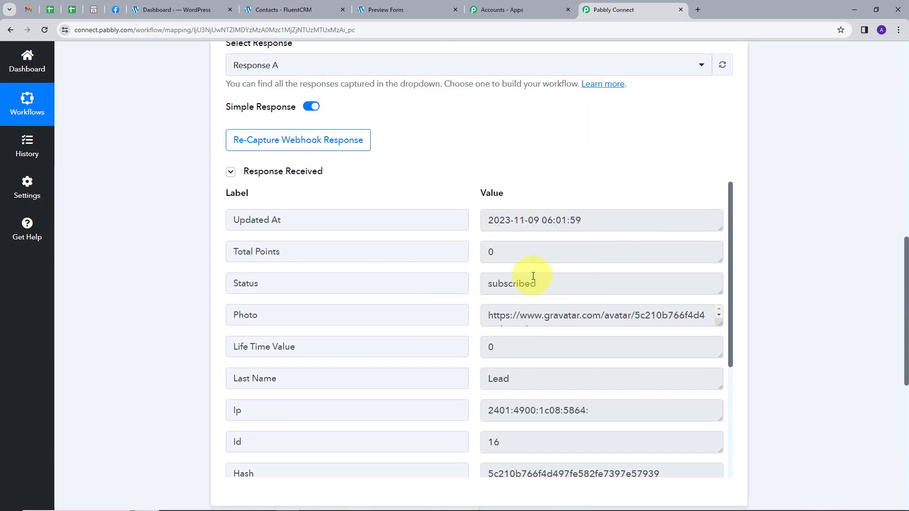
{"action": "double_click", "coordinate": [501, 284]}
{"action": "scroll", "coordinate": [569, 293], "scroll_direction": "down", "scroll_amount": 1}
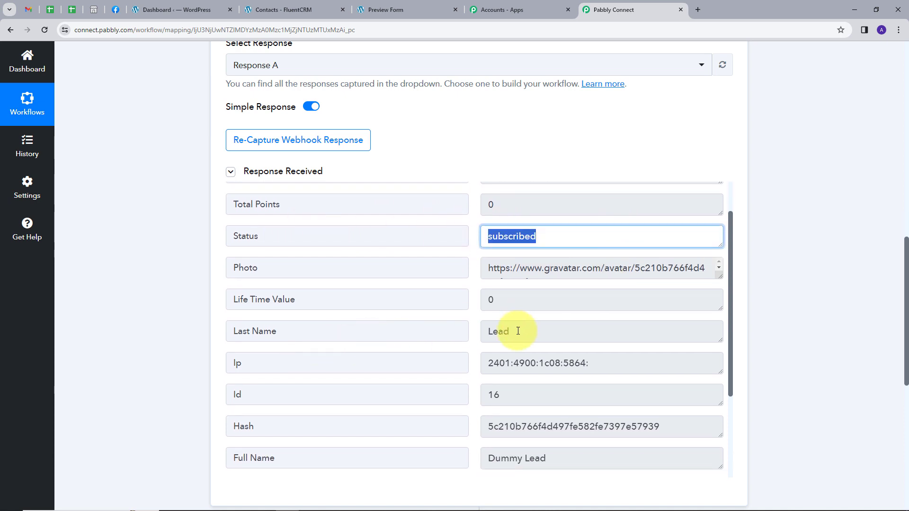
{"action": "left_click_drag", "start_coordinate": [499, 331], "coordinate": [487, 331]}
{"action": "scroll", "coordinate": [542, 335], "scroll_direction": "down", "scroll_amount": 3}
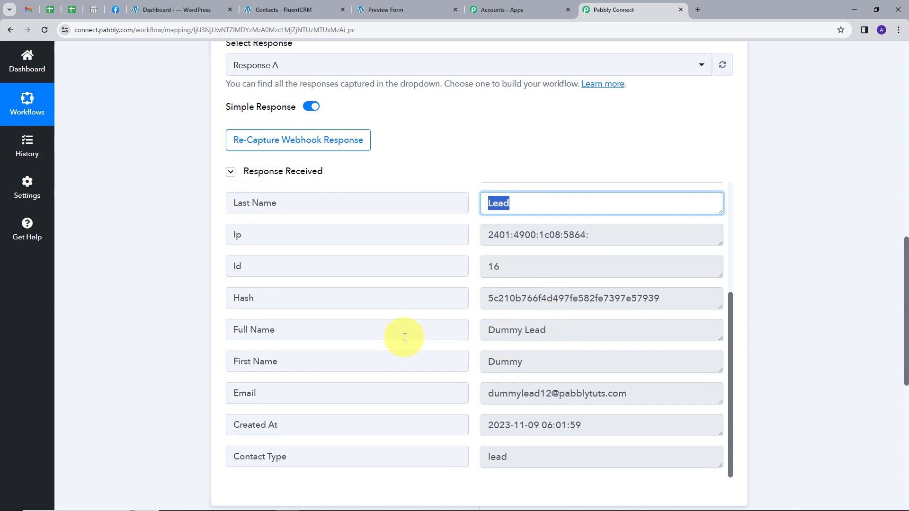
{"action": "left_click", "coordinate": [556, 332]}
{"action": "left_click_drag", "start_coordinate": [557, 332], "coordinate": [339, 353]}
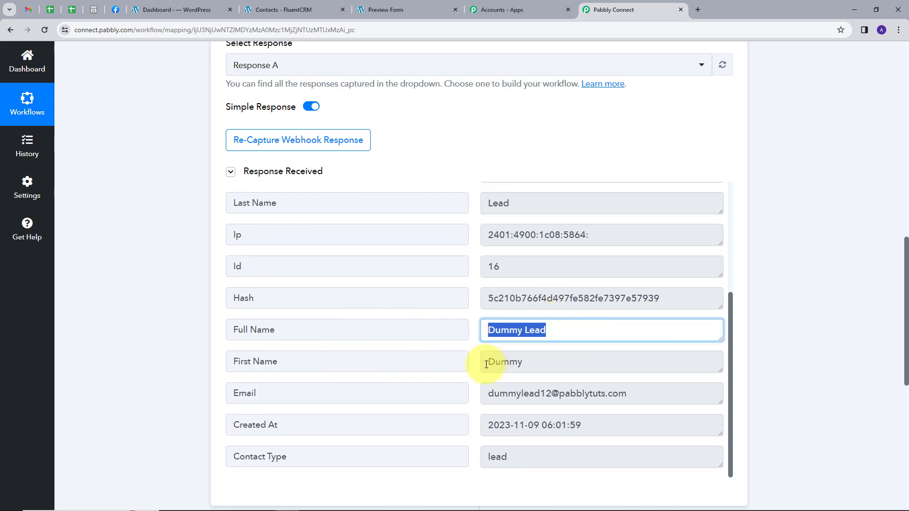
{"action": "left_click_drag", "start_coordinate": [483, 363], "coordinate": [584, 365]}
Step: Check the received Contact Type 'lead' and email address values
{"action": "scroll", "coordinate": [585, 342], "scroll_direction": "down", "scroll_amount": 3}
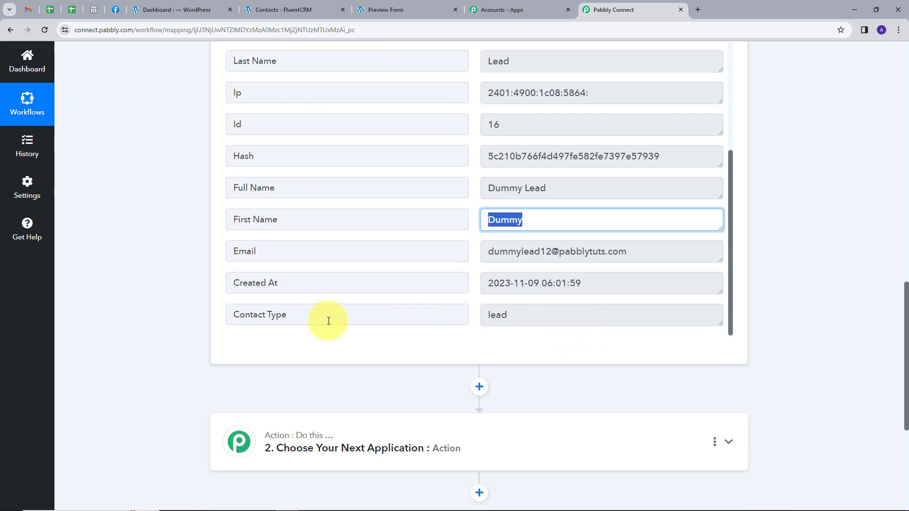
{"action": "left_click_drag", "start_coordinate": [489, 317], "coordinate": [543, 304]}
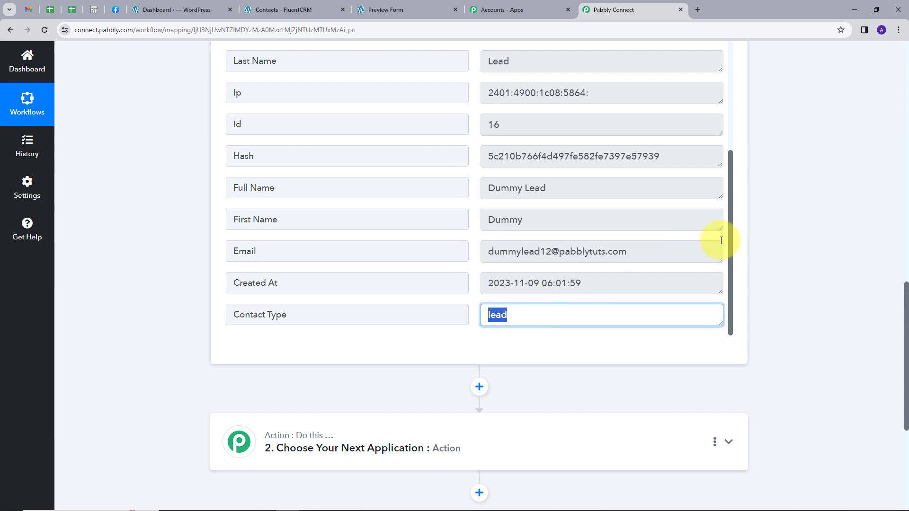
{"action": "left_click_drag", "start_coordinate": [487, 251], "coordinate": [646, 257]}
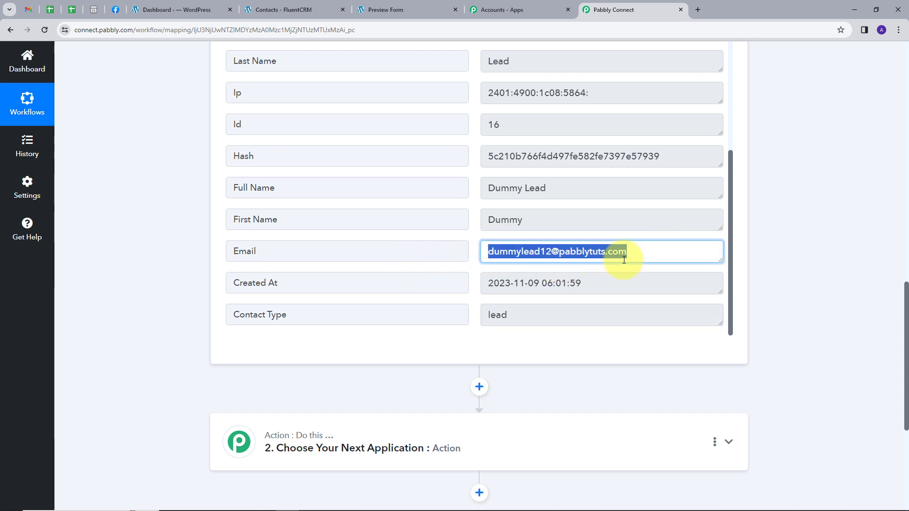
{"action": "scroll", "coordinate": [766, 263], "scroll_direction": "up", "scroll_amount": 2}
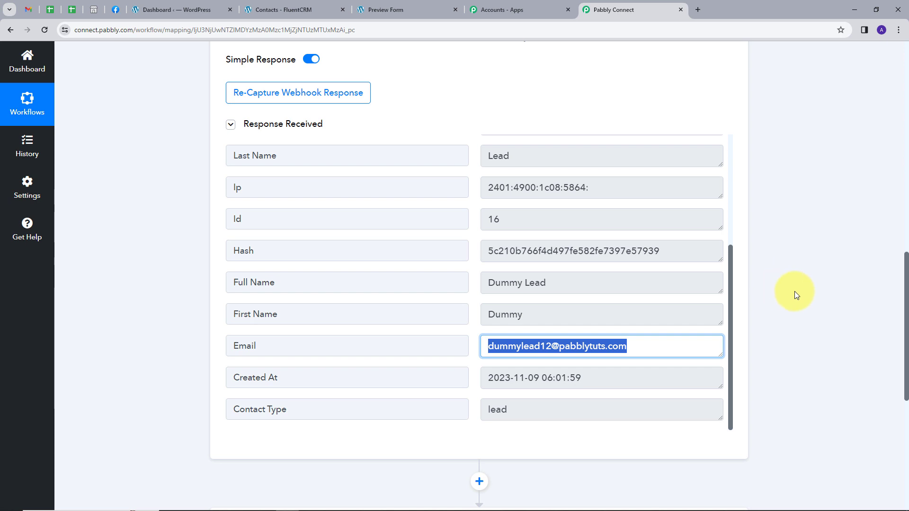
{"action": "scroll", "coordinate": [795, 292], "scroll_direction": "down", "scroll_amount": 4}
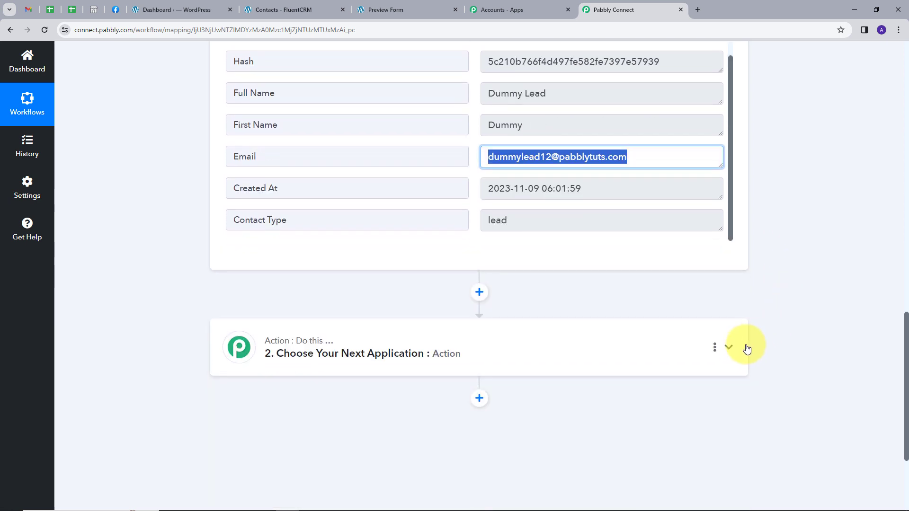
Step: Set the next action to the WordPress app with the Create a User event
{"action": "left_click", "coordinate": [746, 349]}
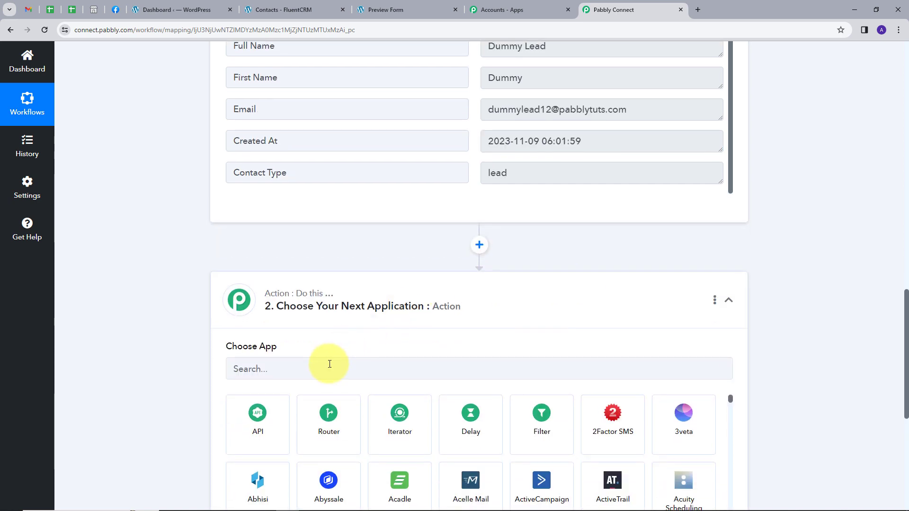
{"action": "left_click", "coordinate": [329, 364]}
{"action": "type", "text": "w"}
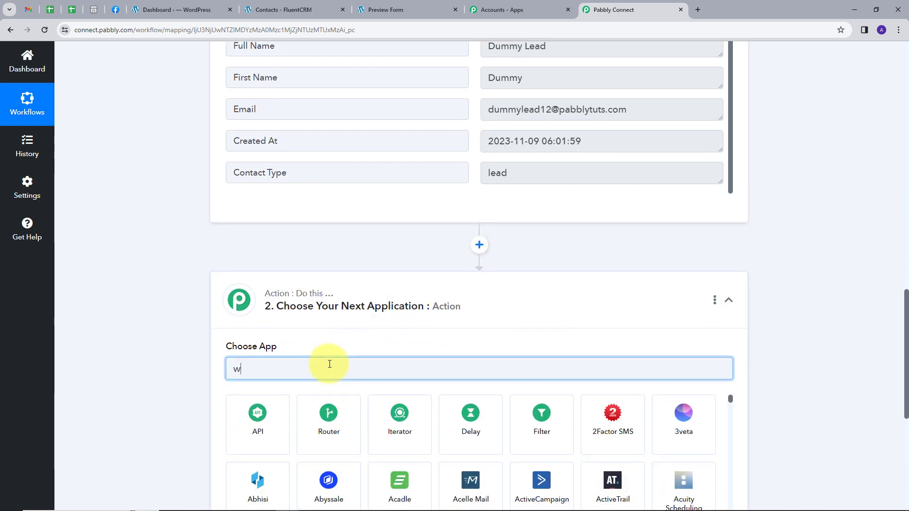
{"action": "type", "text": "ord"}
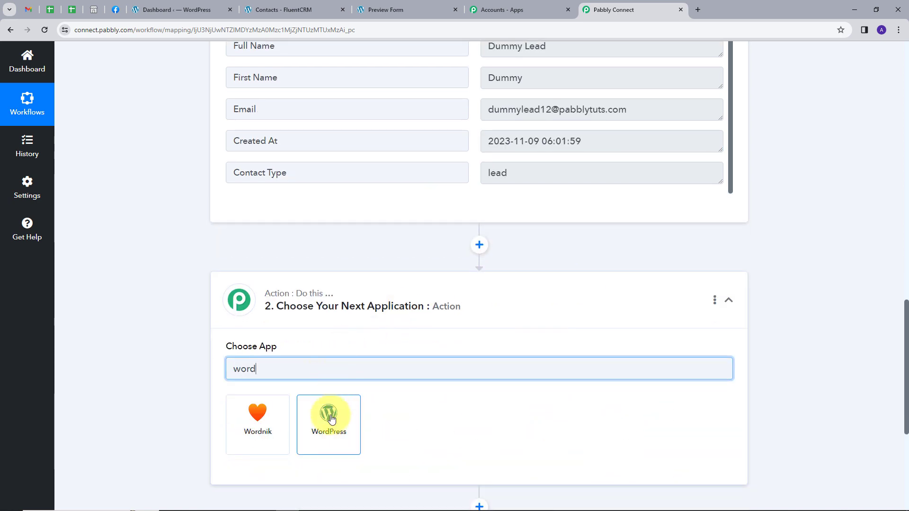
{"action": "left_click", "coordinate": [329, 416]}
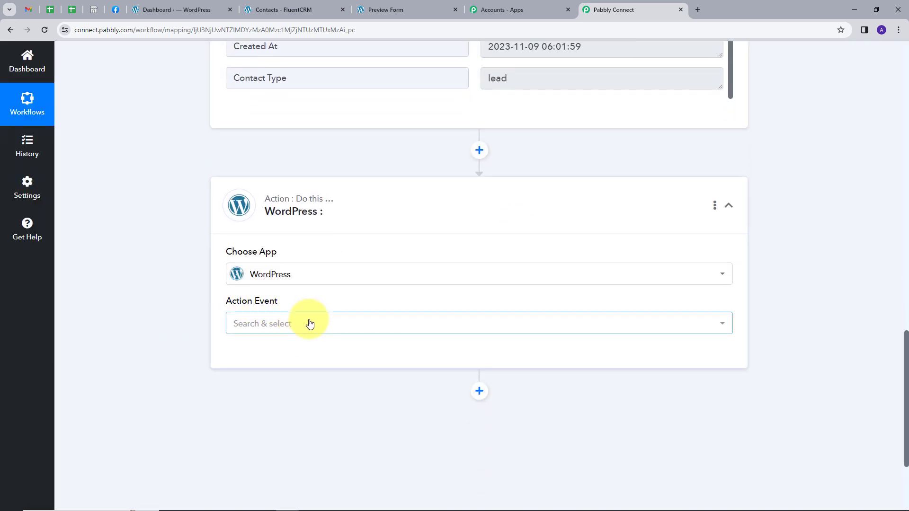
{"action": "left_click", "coordinate": [286, 322]}
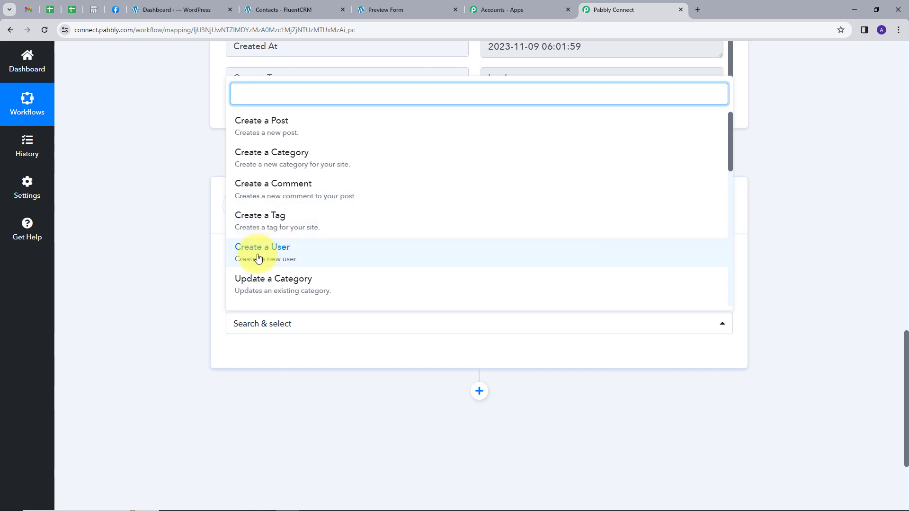
{"action": "left_click", "coordinate": [280, 259]}
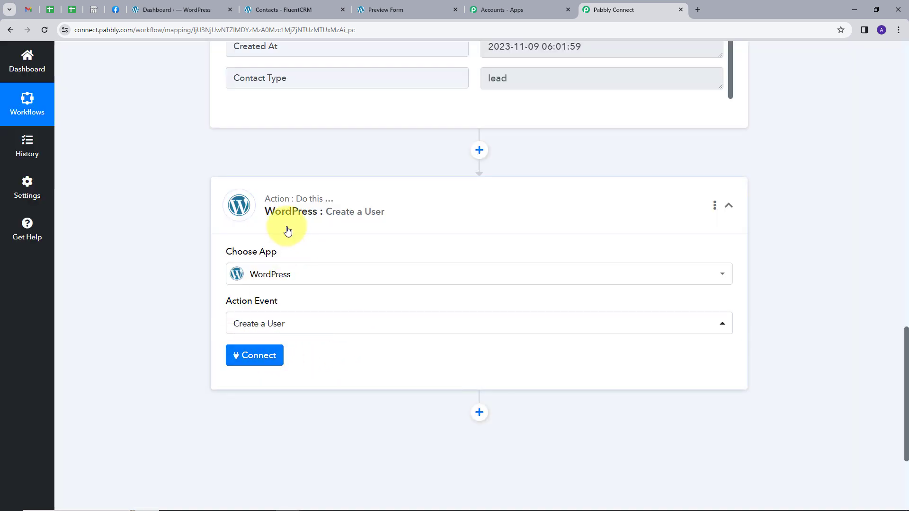
Step: Add and save a new WordPress connection named WordPress #2 with its credentials and base URL
{"action": "left_click", "coordinate": [248, 359]}
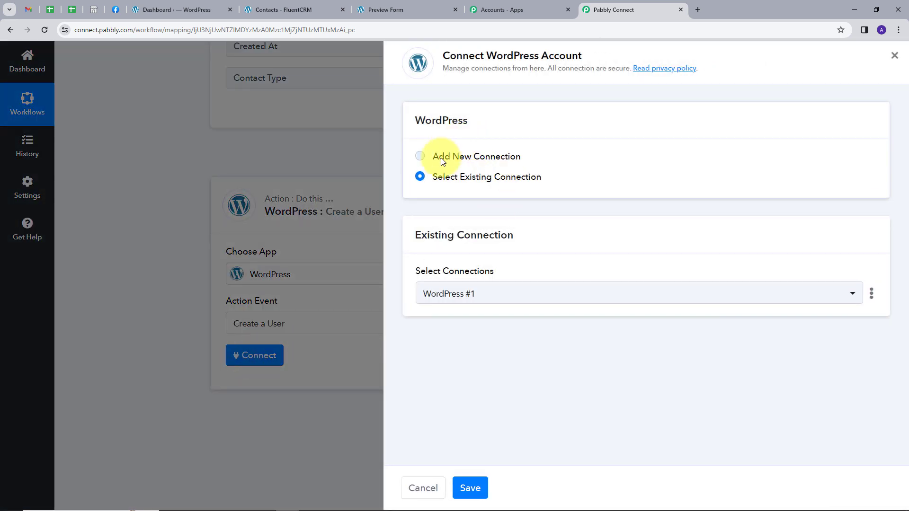
{"action": "left_click", "coordinate": [441, 158]}
{"action": "scroll", "coordinate": [433, 240], "scroll_direction": "down", "scroll_amount": 1}
{"action": "scroll", "coordinate": [490, 251], "scroll_direction": "down", "scroll_amount": 1}
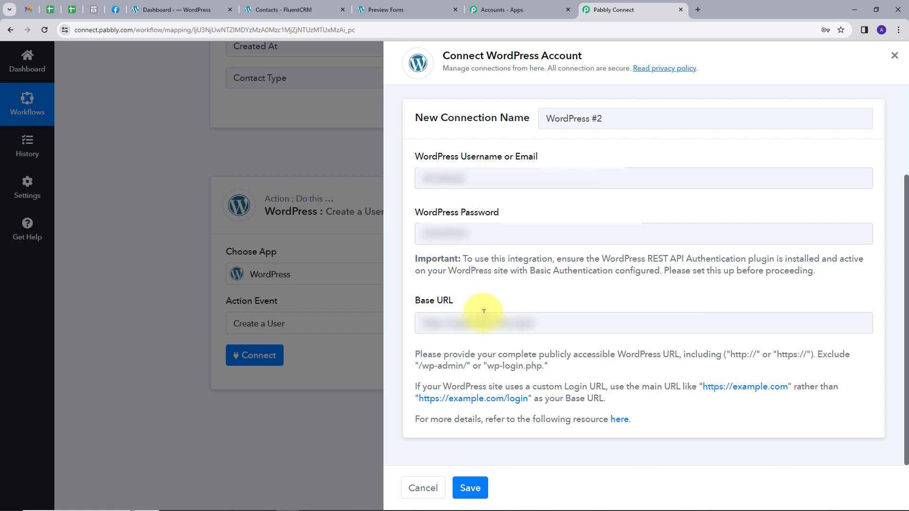
{"action": "left_click", "coordinate": [476, 488]}
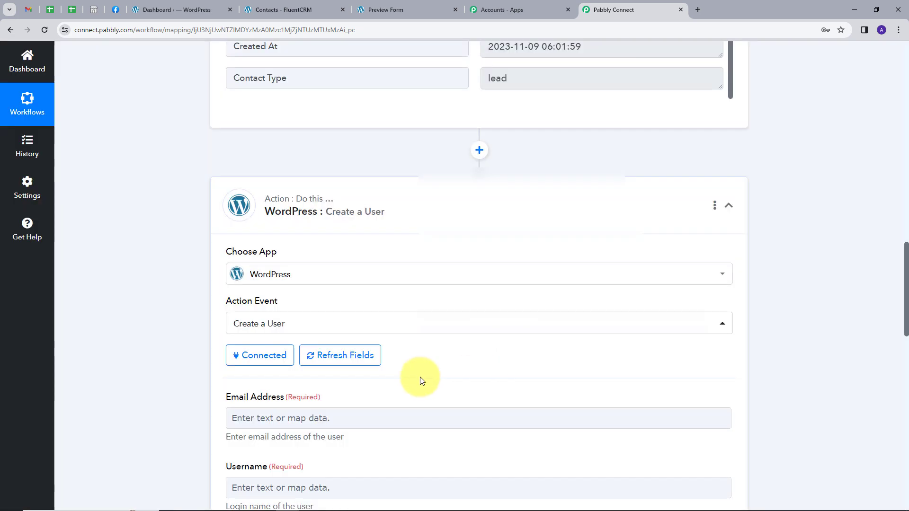
Step: Map the FluentCRM contact's Email into the Email Address field
{"action": "scroll", "coordinate": [474, 279], "scroll_direction": "down", "scroll_amount": 5}
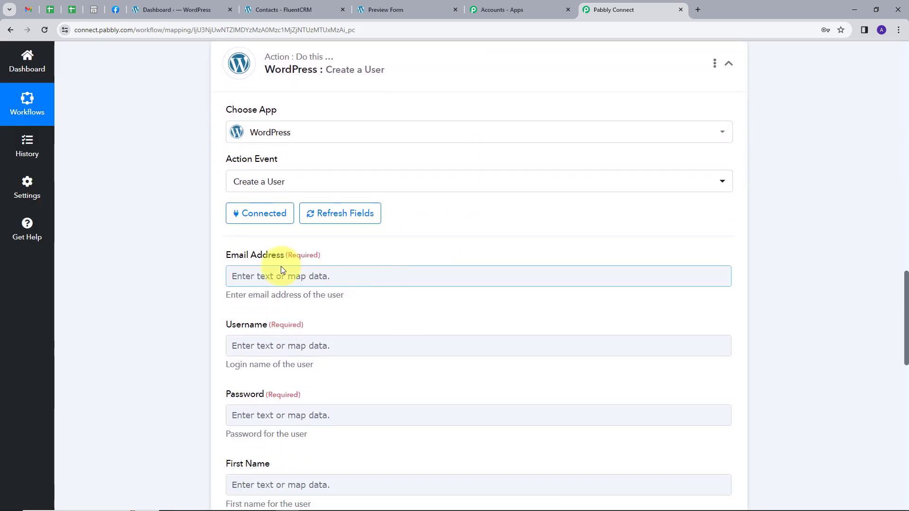
{"action": "scroll", "coordinate": [368, 221], "scroll_direction": "down", "scroll_amount": 2}
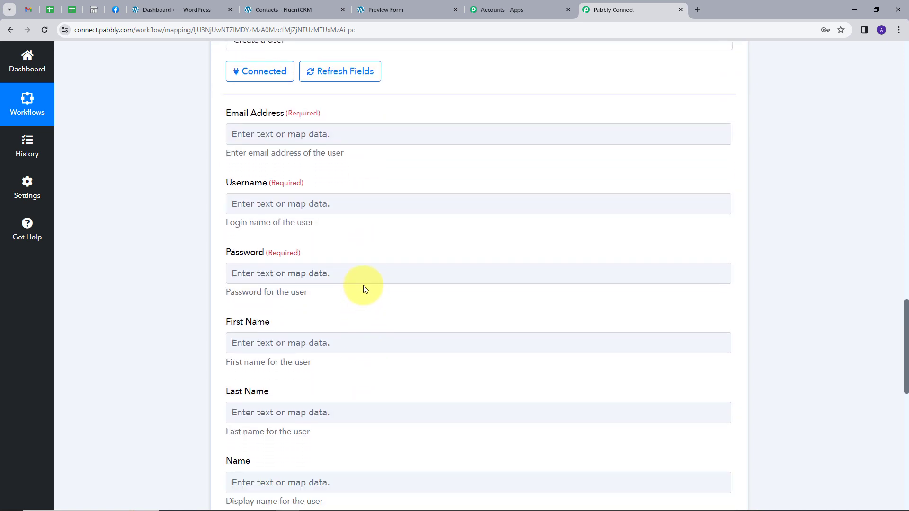
{"action": "scroll", "coordinate": [375, 278], "scroll_direction": "up", "scroll_amount": 1}
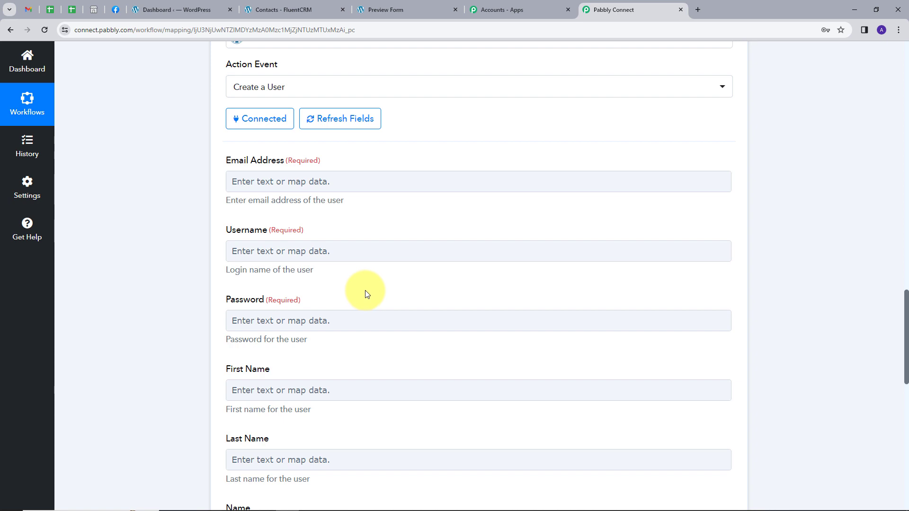
{"action": "left_click", "coordinate": [367, 179]}
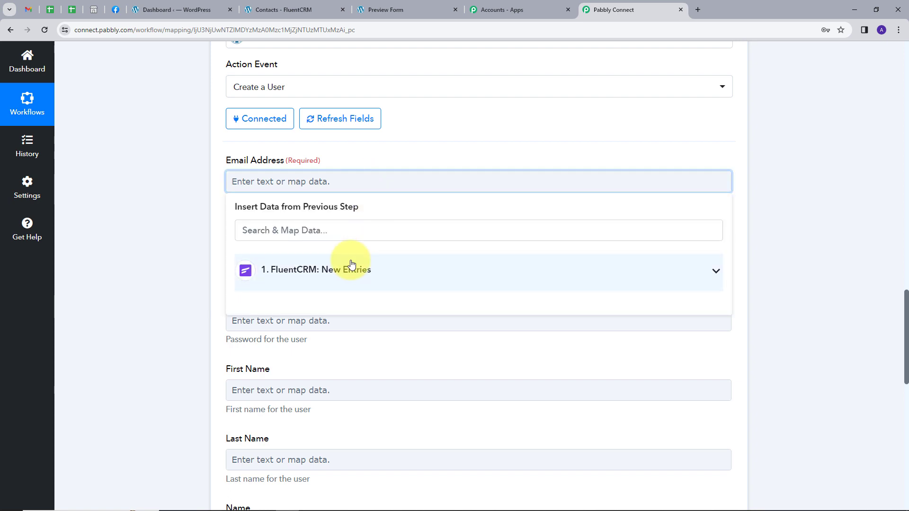
{"action": "left_click", "coordinate": [350, 268]}
{"action": "scroll", "coordinate": [416, 278], "scroll_direction": "down", "scroll_amount": 1}
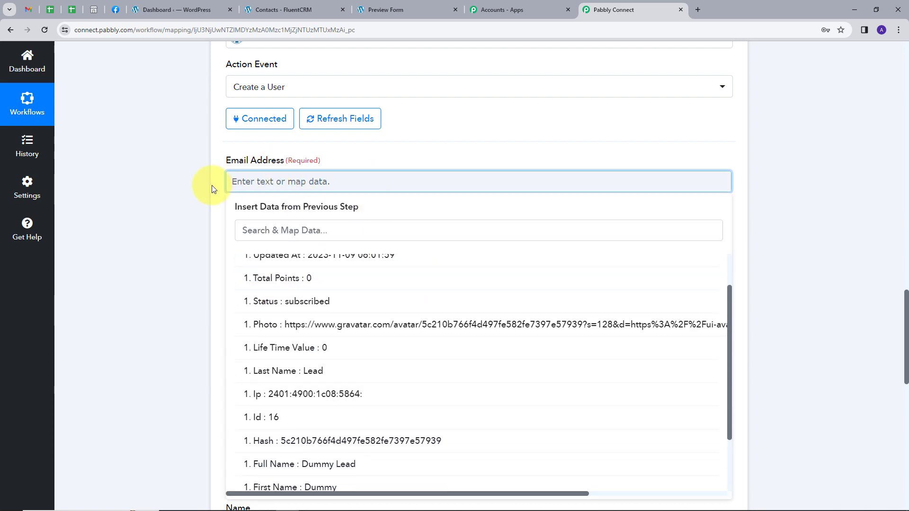
{"action": "scroll", "coordinate": [373, 312], "scroll_direction": "down", "scroll_amount": 2}
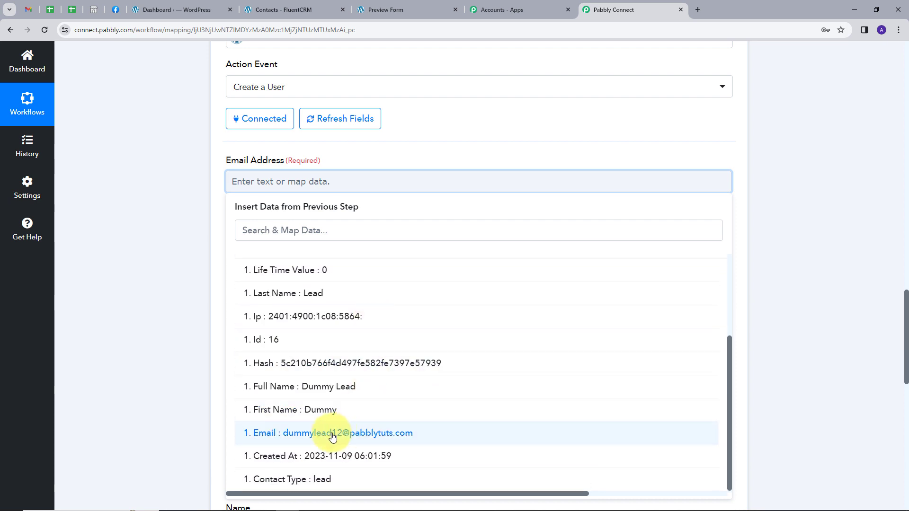
{"action": "left_click", "coordinate": [333, 434]}
{"action": "left_click", "coordinate": [420, 148]}
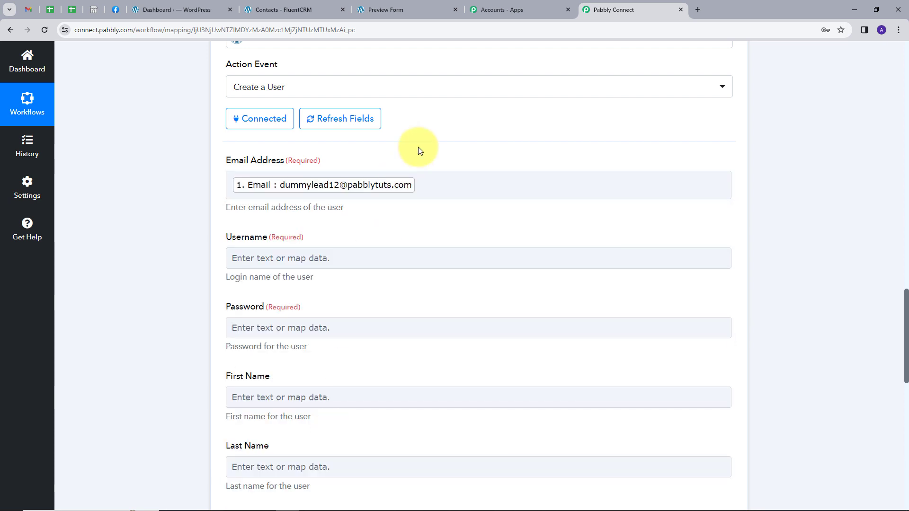
Step: Map the contact's Full Name into the Username field
{"action": "scroll", "coordinate": [281, 219], "scroll_direction": "down", "scroll_amount": 1}
{"action": "left_click", "coordinate": [315, 209]}
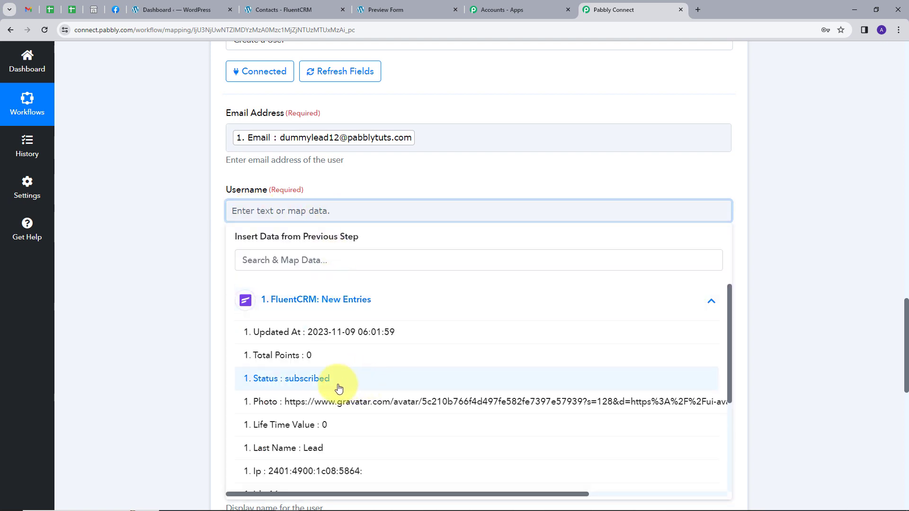
{"action": "scroll", "coordinate": [338, 386], "scroll_direction": "down", "scroll_amount": 3}
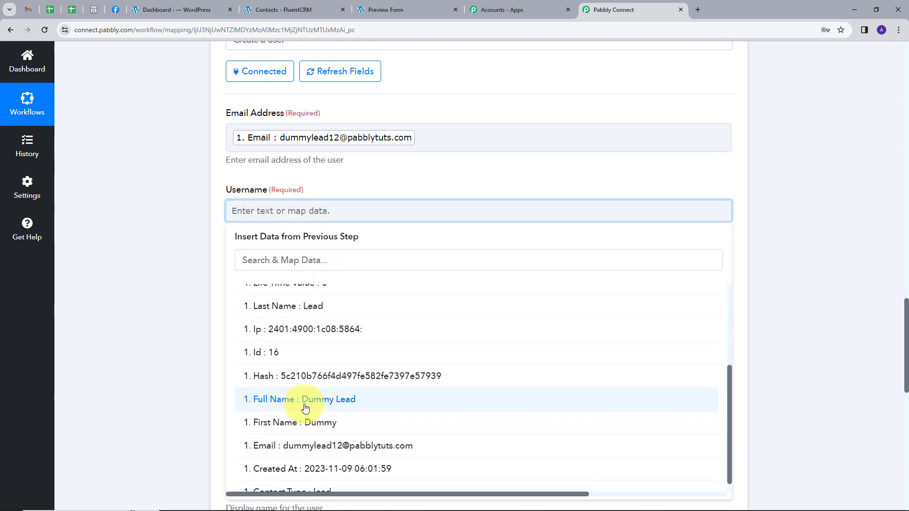
{"action": "left_click", "coordinate": [305, 400]}
{"action": "left_click", "coordinate": [371, 162]}
{"action": "scroll", "coordinate": [339, 232], "scroll_direction": "down", "scroll_amount": 1}
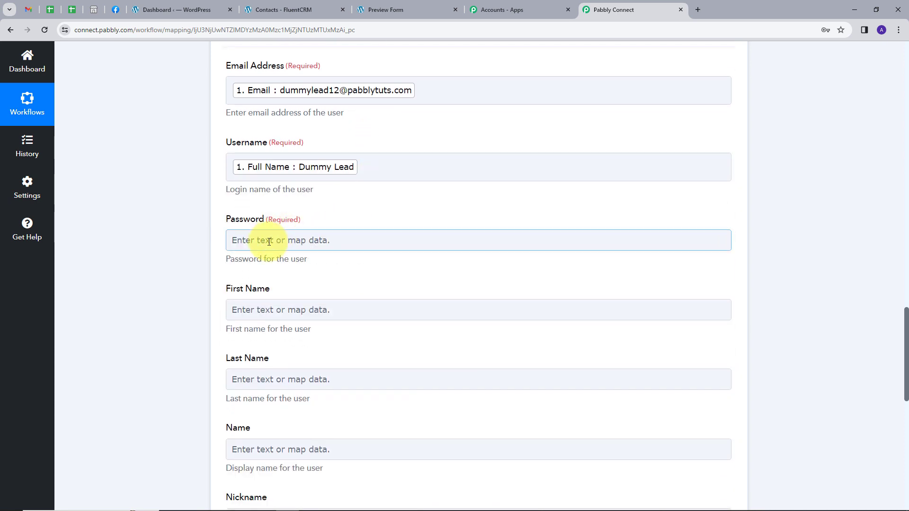
{"action": "left_click", "coordinate": [269, 242]}
{"action": "scroll", "coordinate": [312, 398], "scroll_direction": "down", "scroll_amount": 1}
{"action": "left_click", "coordinate": [319, 412]}
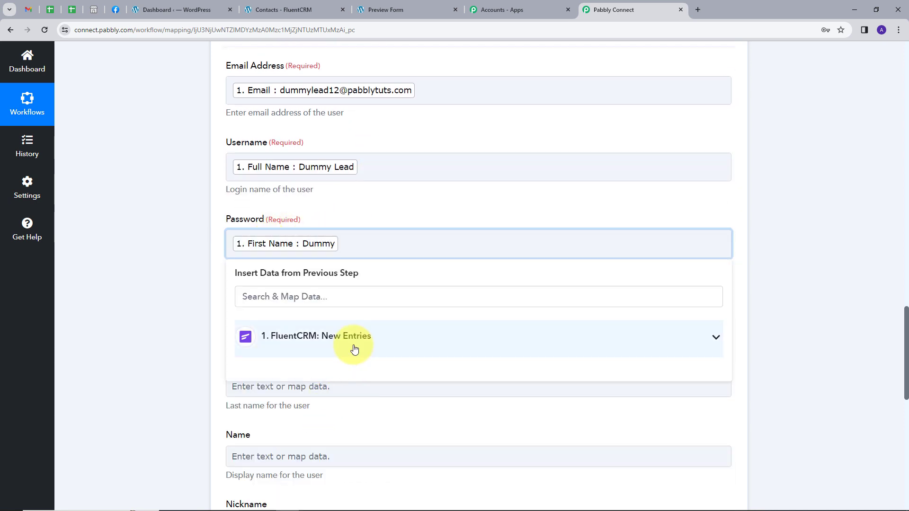
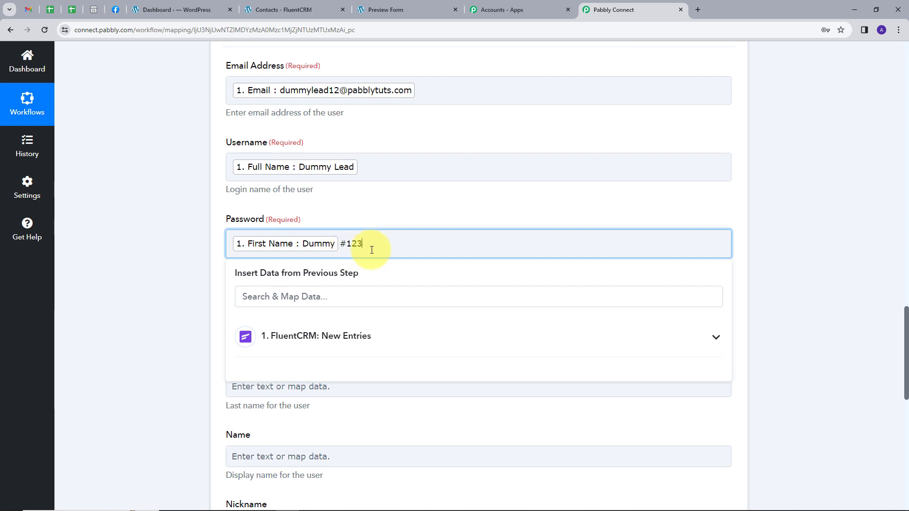
{"action": "left_click", "coordinate": [156, 249]}
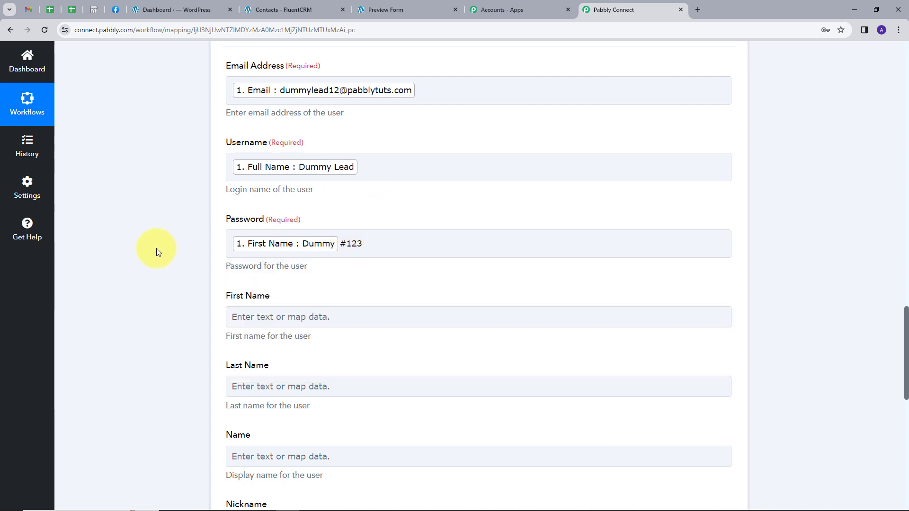
Step: Map the contact's First Name and Last Name into the First Name and Last Name fields
{"action": "scroll", "coordinate": [256, 285], "scroll_direction": "down", "scroll_amount": 1}
{"action": "left_click", "coordinate": [270, 270]}
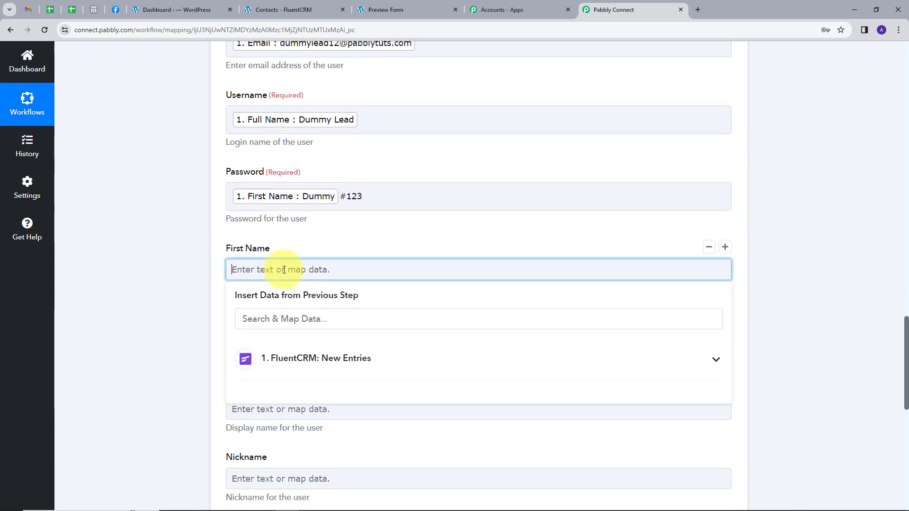
{"action": "left_click", "coordinate": [334, 360]}
{"action": "scroll", "coordinate": [321, 412], "scroll_direction": "down", "scroll_amount": 4}
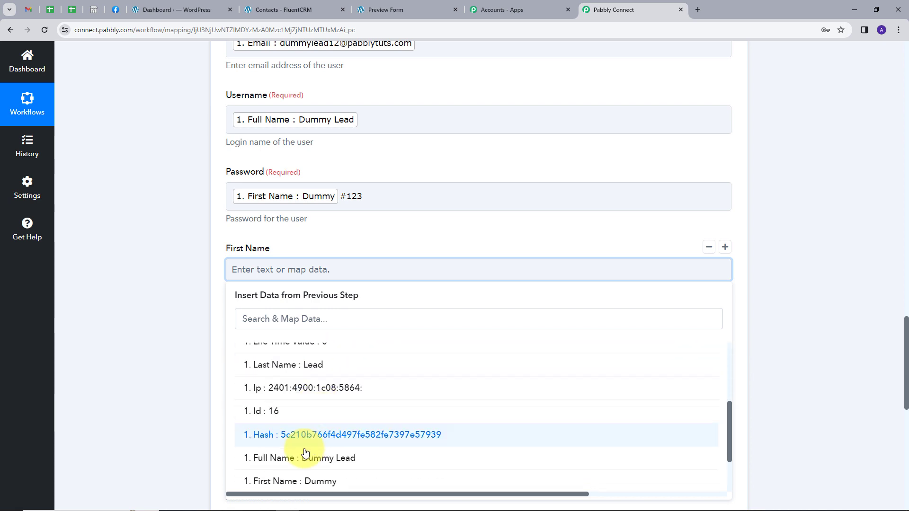
{"action": "left_click", "coordinate": [323, 436]}
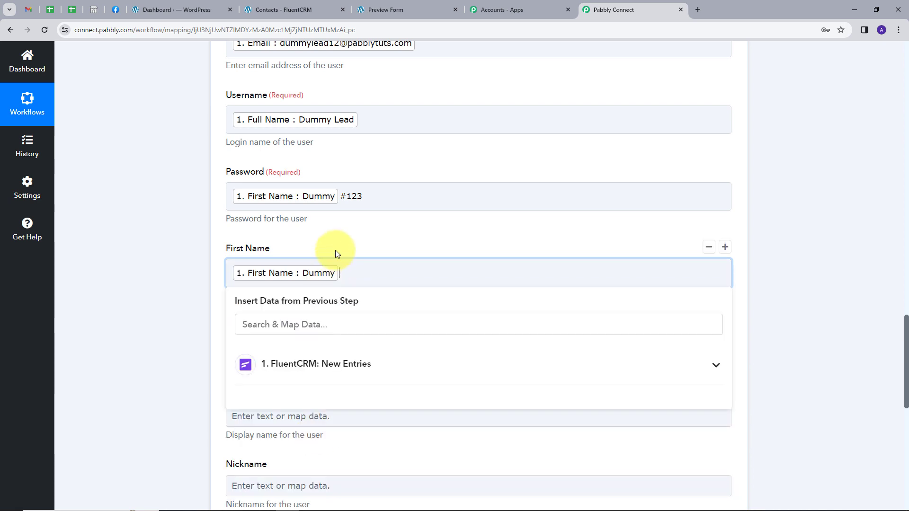
{"action": "left_click", "coordinate": [335, 250]}
{"action": "scroll", "coordinate": [308, 312], "scroll_direction": "down", "scroll_amount": 1}
{"action": "left_click", "coordinate": [299, 298]}
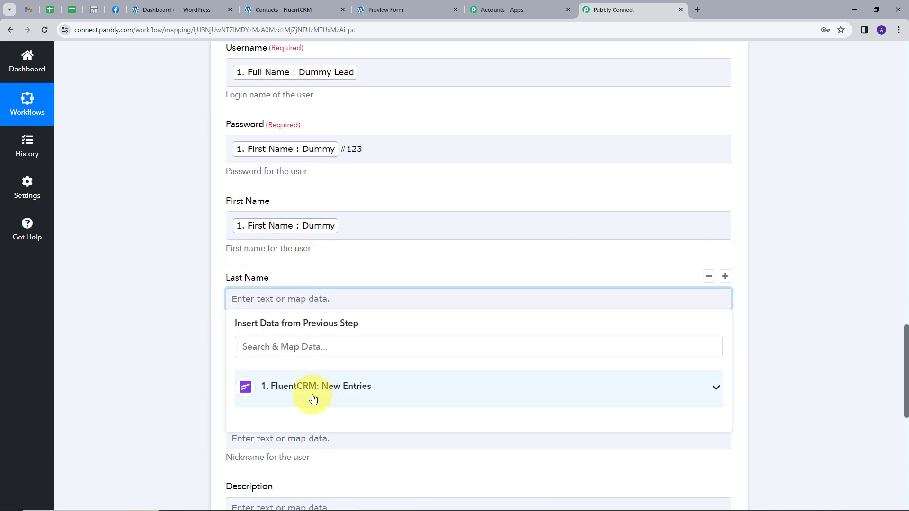
{"action": "left_click", "coordinate": [314, 398]}
{"action": "scroll", "coordinate": [341, 409], "scroll_direction": "down", "scroll_amount": 2}
{"action": "scroll", "coordinate": [325, 426], "scroll_direction": "down", "scroll_amount": 2}
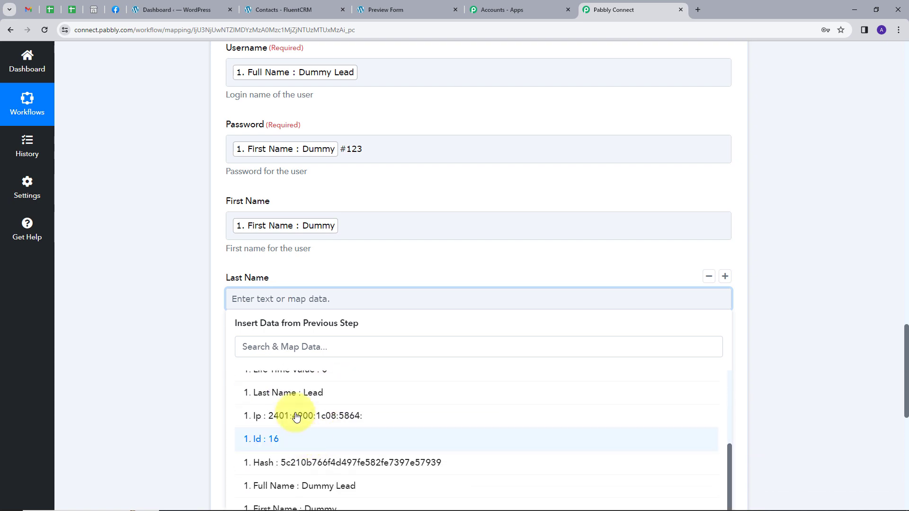
{"action": "left_click", "coordinate": [305, 393]}
Step: Map the contact's Full Name into the display Name field
{"action": "scroll", "coordinate": [349, 275], "scroll_direction": "down", "scroll_amount": 3}
{"action": "left_click", "coordinate": [270, 233]}
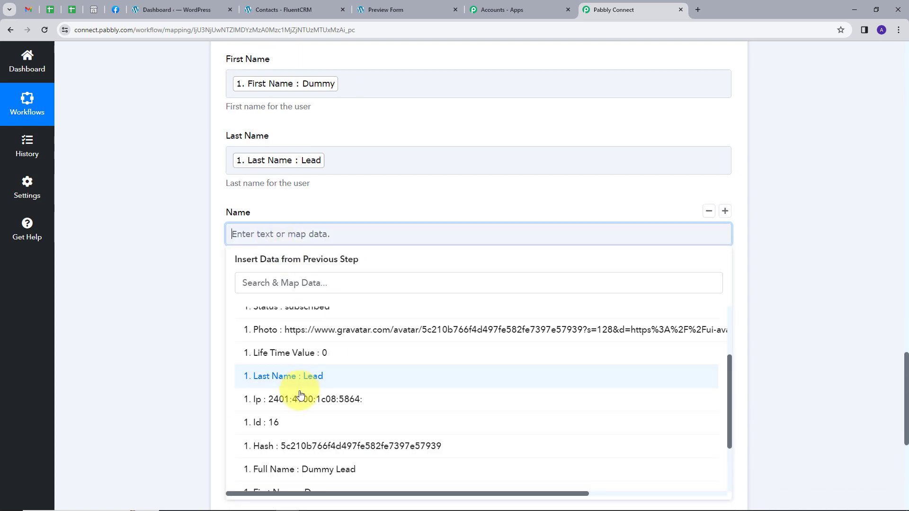
{"action": "scroll", "coordinate": [317, 398], "scroll_direction": "down", "scroll_amount": 2}
{"action": "left_click", "coordinate": [284, 425]}
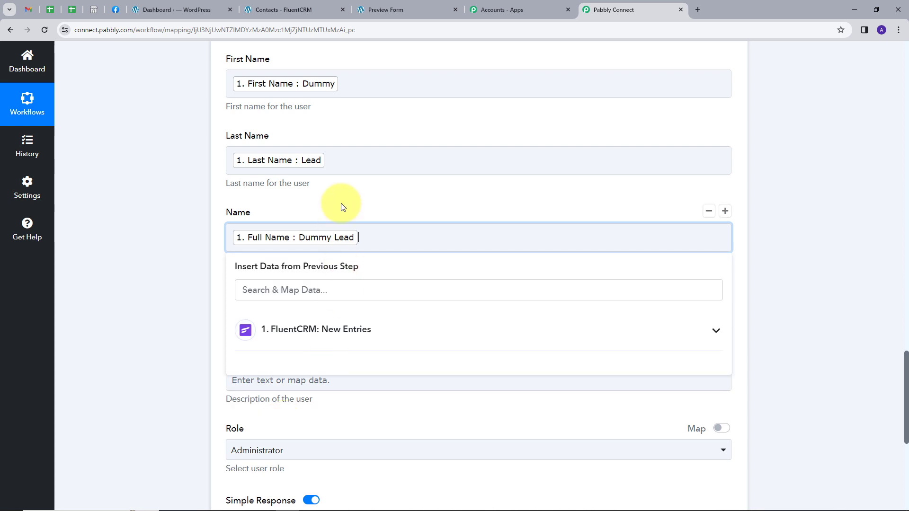
{"action": "left_click", "coordinate": [345, 203]}
Step: Set the new user's Role to Subscriber
{"action": "scroll", "coordinate": [341, 209], "scroll_direction": "down", "scroll_amount": 1}
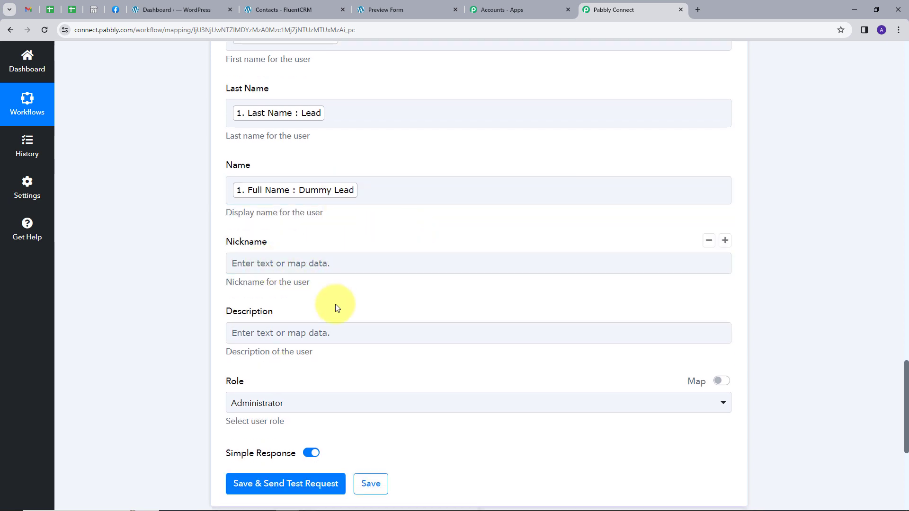
{"action": "scroll", "coordinate": [334, 304], "scroll_direction": "down", "scroll_amount": 2}
{"action": "left_click", "coordinate": [335, 308]}
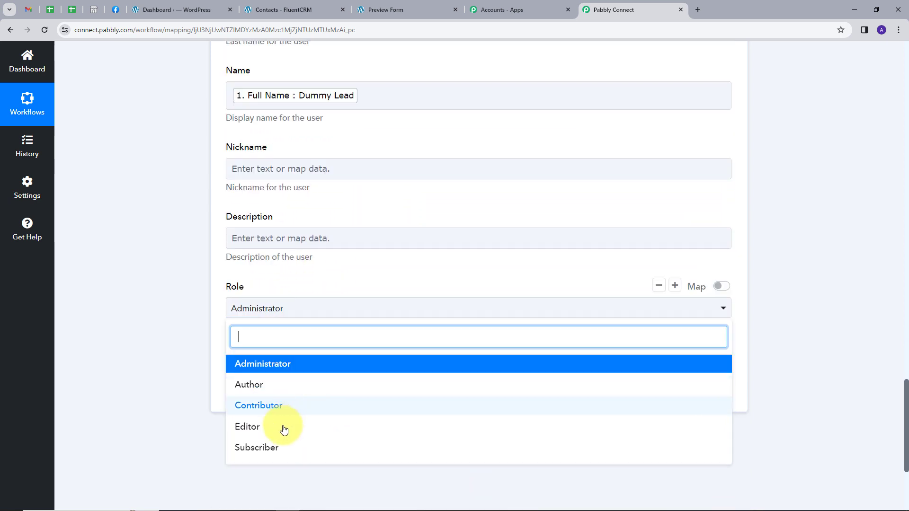
{"action": "left_click", "coordinate": [250, 449]}
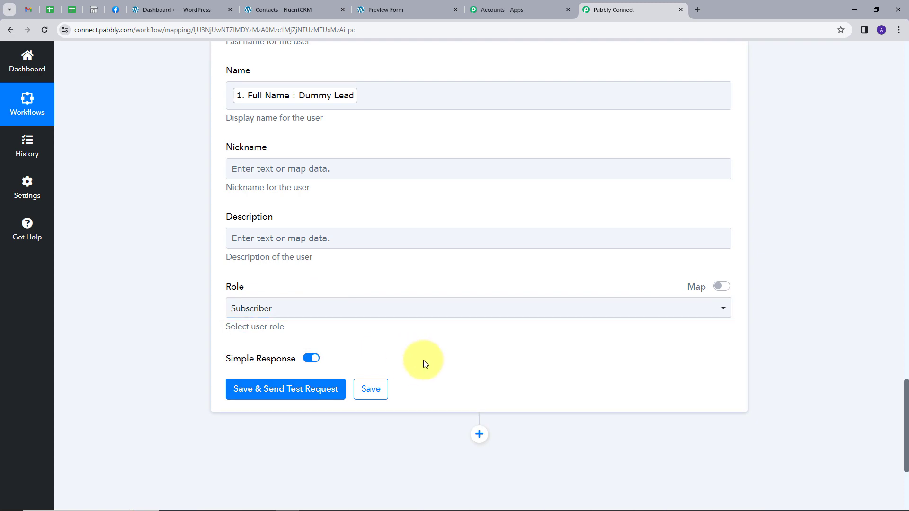
{"action": "scroll", "coordinate": [441, 245], "scroll_direction": "up", "scroll_amount": 8}
{"action": "scroll", "coordinate": [447, 197], "scroll_direction": "down", "scroll_amount": 3}
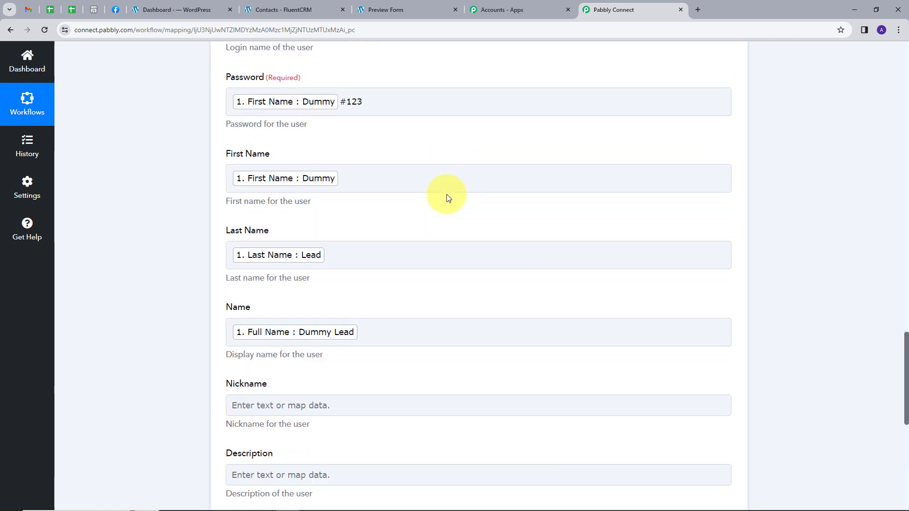
{"action": "scroll", "coordinate": [447, 195], "scroll_direction": "down", "scroll_amount": 4}
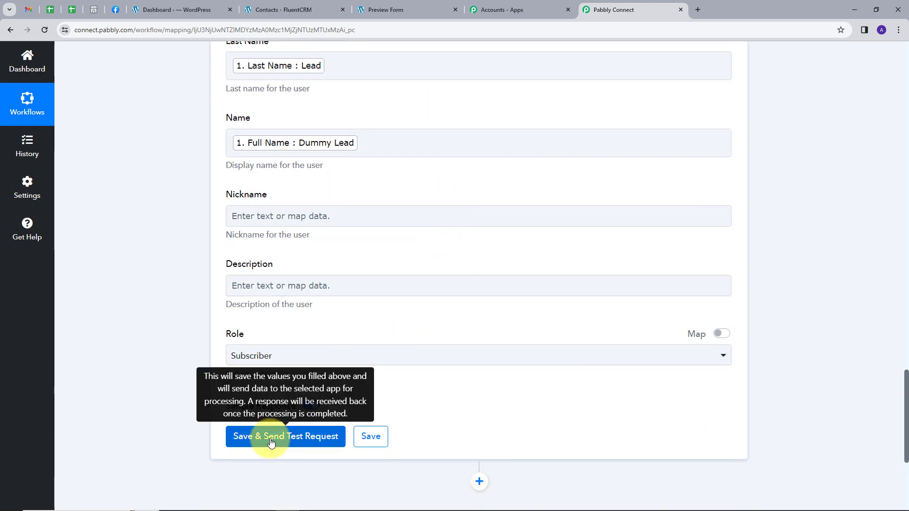
Step: Save and send a test request, then check the returned username and display name
{"action": "left_click", "coordinate": [271, 442]}
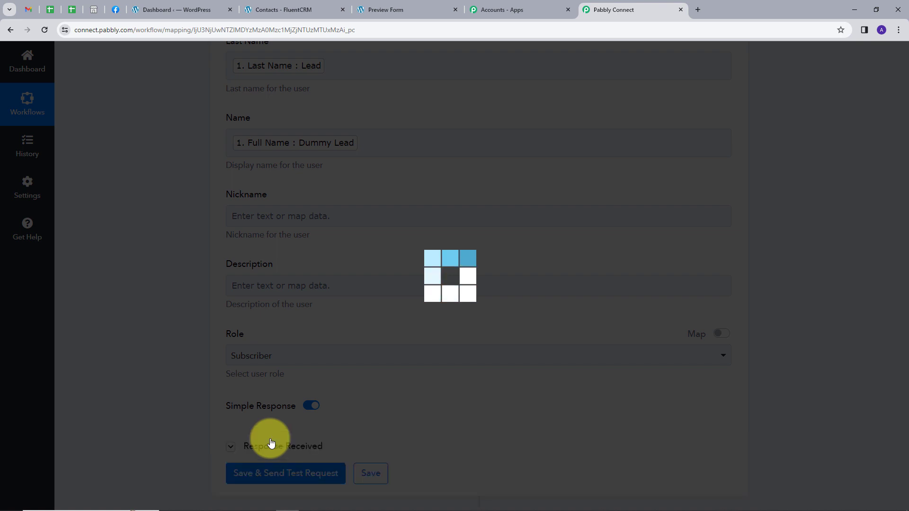
{"action": "scroll", "coordinate": [595, 315], "scroll_direction": "down", "scroll_amount": 1}
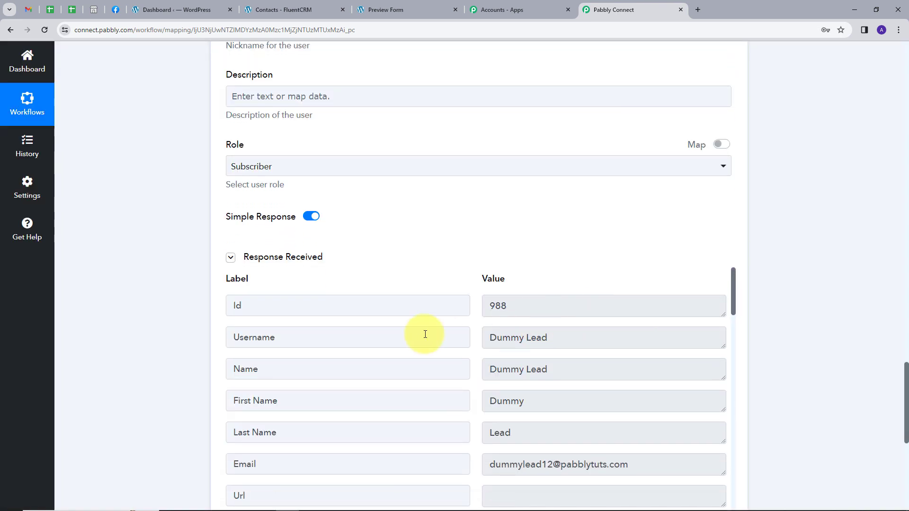
{"action": "left_click", "coordinate": [499, 338]}
{"action": "key", "text": "ctrl+a"}
{"action": "left_click", "coordinate": [503, 371]}
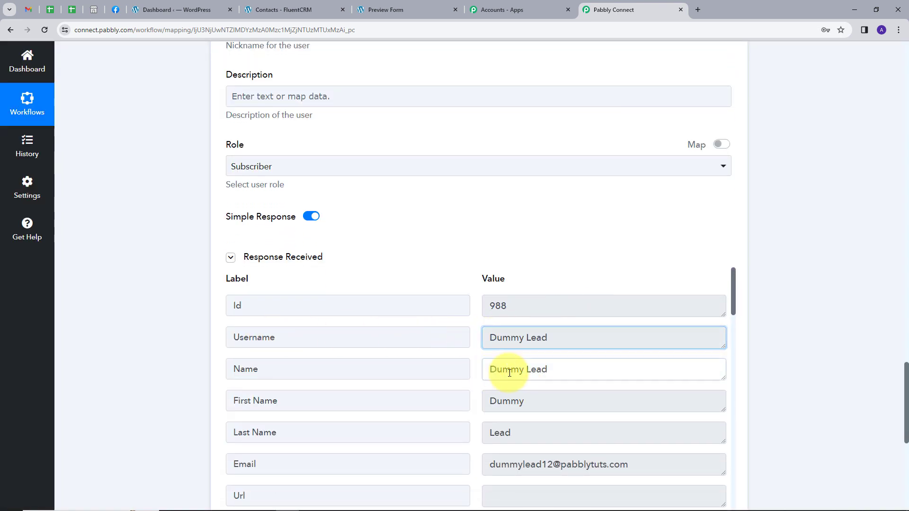
{"action": "key", "text": "ctrl+a"}
{"action": "scroll", "coordinate": [502, 312], "scroll_direction": "down", "scroll_amount": 2}
Step: Verify the returned first name, last name and email for new user ID 988
{"action": "left_click", "coordinate": [562, 311]}
{"action": "key", "text": "ctrl+a"}
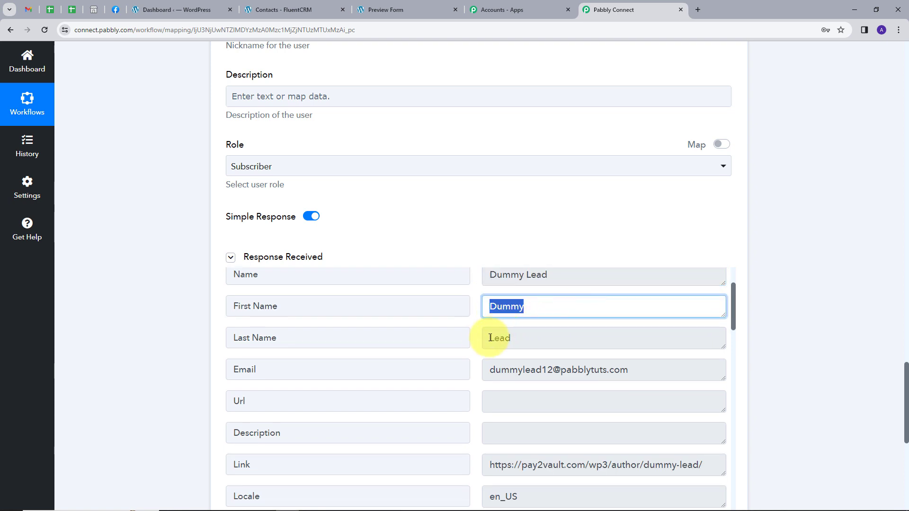
{"action": "left_click", "coordinate": [542, 343]}
{"action": "key", "text": "ctrl+a"}
{"action": "scroll", "coordinate": [543, 345], "scroll_direction": "down", "scroll_amount": 1}
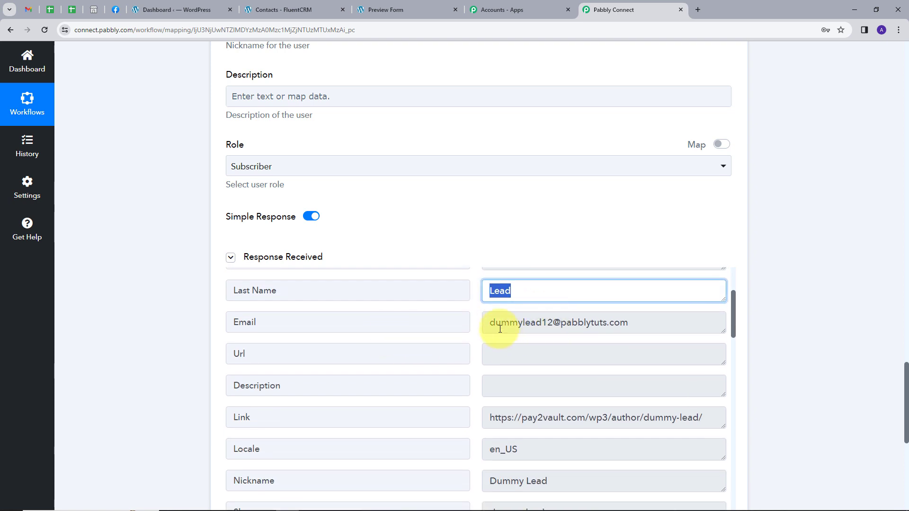
{"action": "left_click_drag", "start_coordinate": [489, 324], "coordinate": [647, 331]}
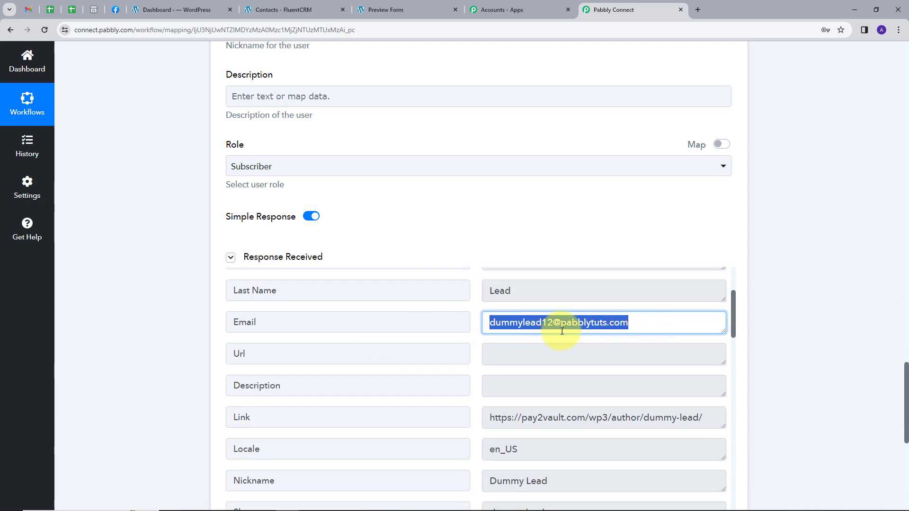
{"action": "scroll", "coordinate": [567, 349], "scroll_direction": "down", "scroll_amount": 3}
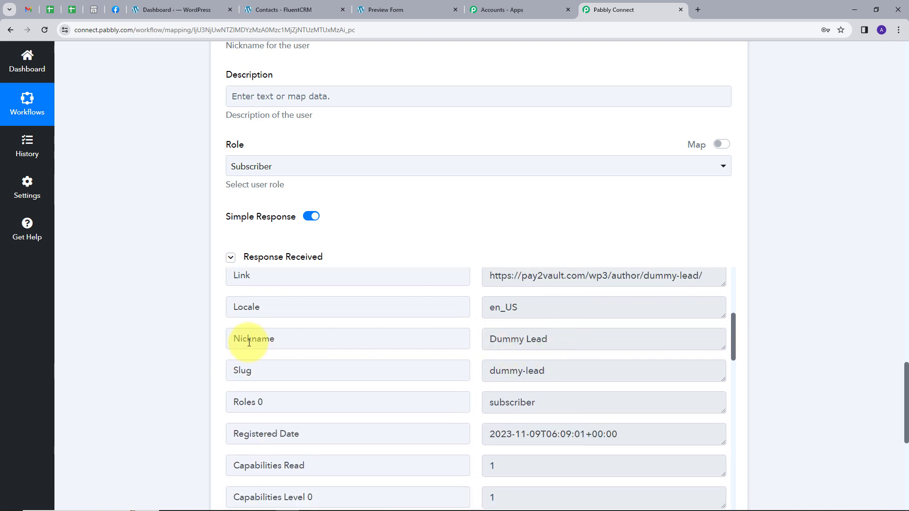
{"action": "scroll", "coordinate": [584, 356], "scroll_direction": "down", "scroll_amount": 1}
{"action": "scroll", "coordinate": [583, 363], "scroll_direction": "down", "scroll_amount": 3}
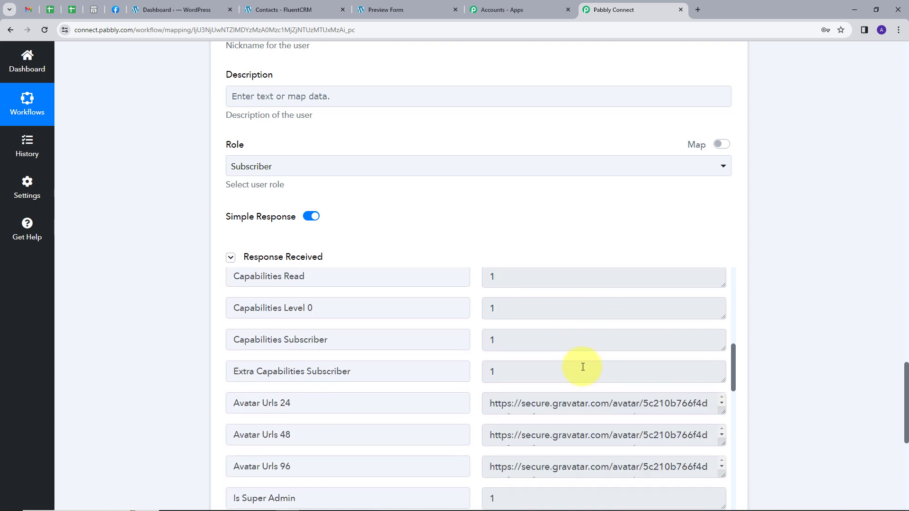
{"action": "scroll", "coordinate": [582, 367], "scroll_direction": "up", "scroll_amount": 3}
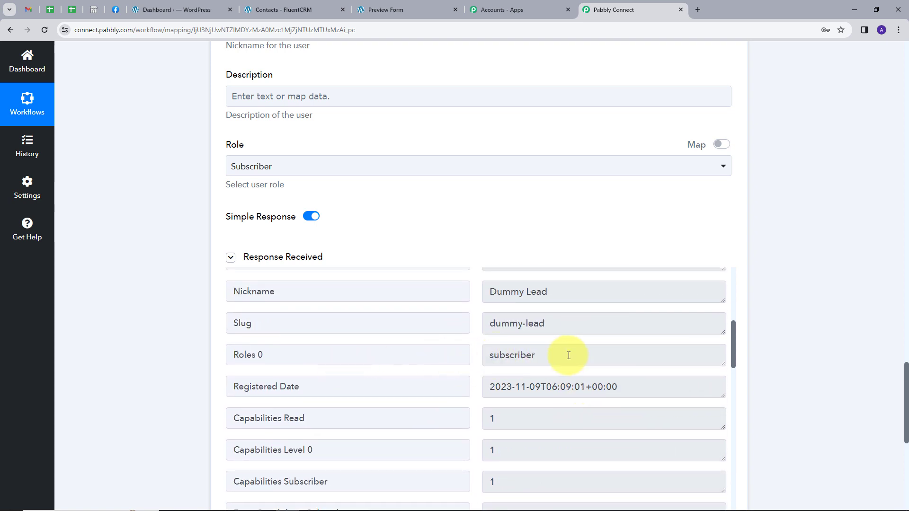
Step: Go to the All Users list in the WordPress admin dashboard
{"action": "left_click", "coordinate": [171, 6]}
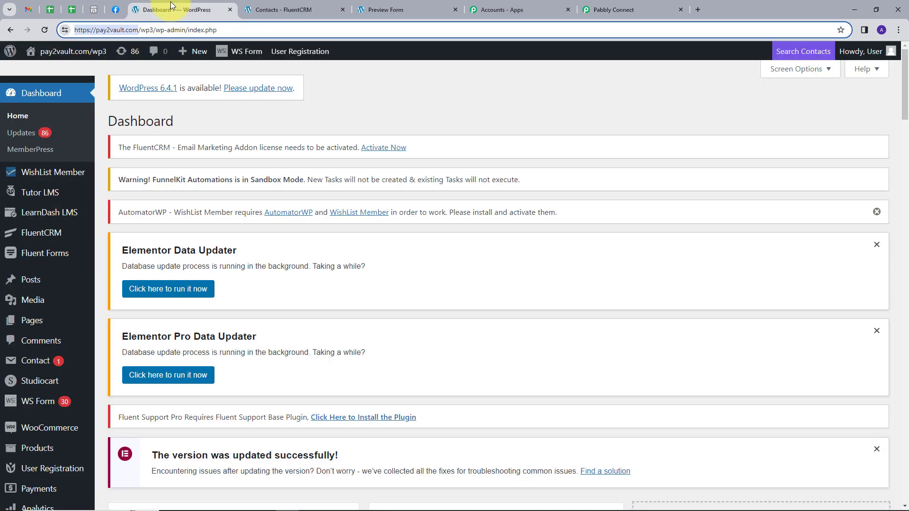
{"action": "scroll", "coordinate": [53, 185], "scroll_direction": "down", "scroll_amount": 2}
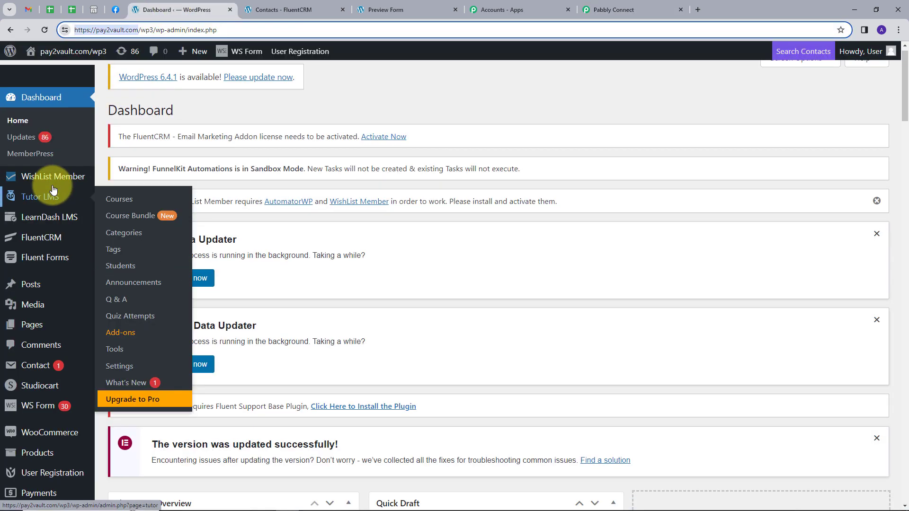
{"action": "scroll", "coordinate": [53, 189], "scroll_direction": "down", "scroll_amount": 6}
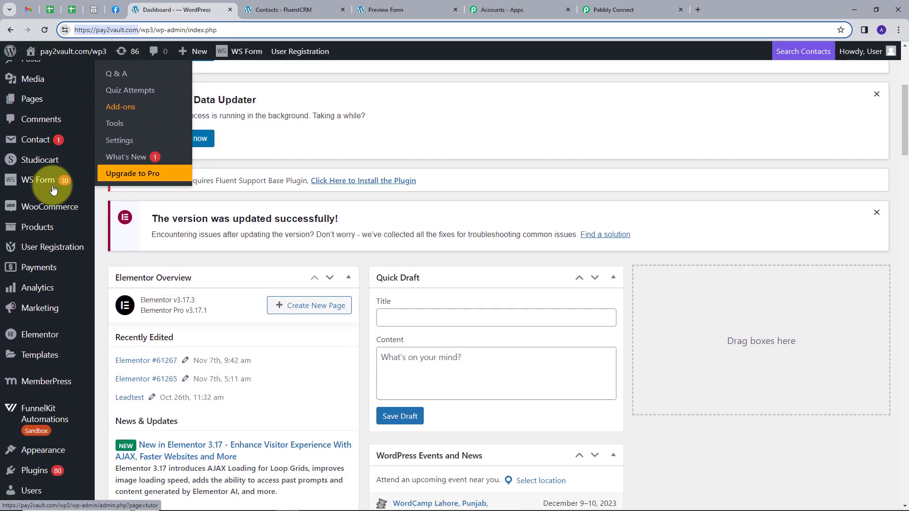
{"action": "left_click", "coordinate": [30, 360]}
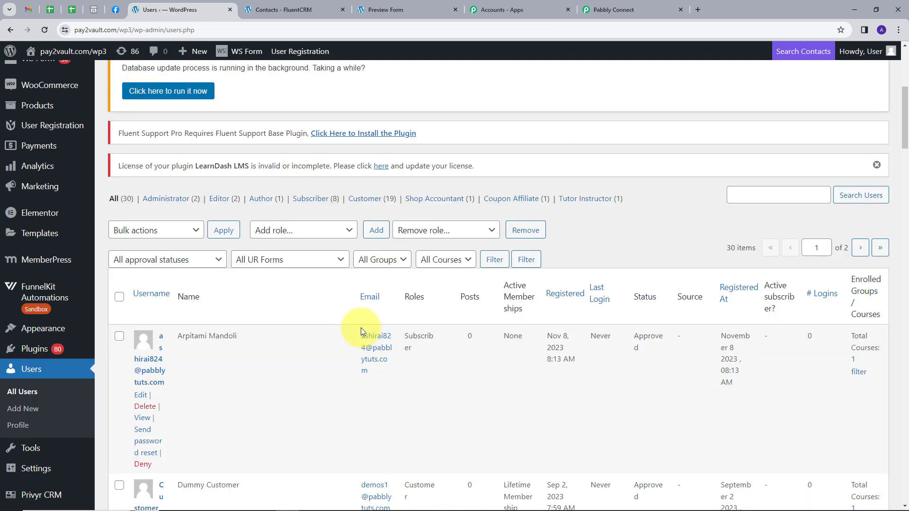
Step: Search users for 'Dummy Lead' and find the new Subscriber user
{"action": "left_click", "coordinate": [783, 198]}
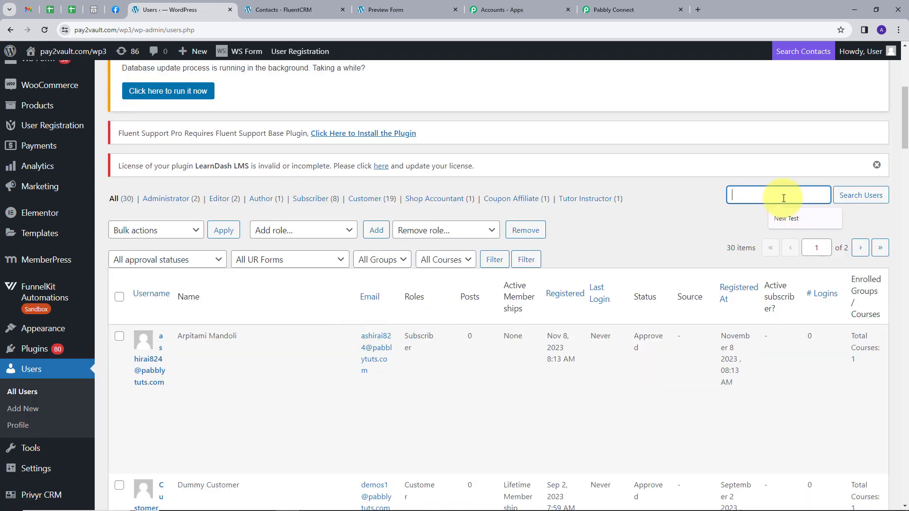
{"action": "type", "text": "Dummy"}
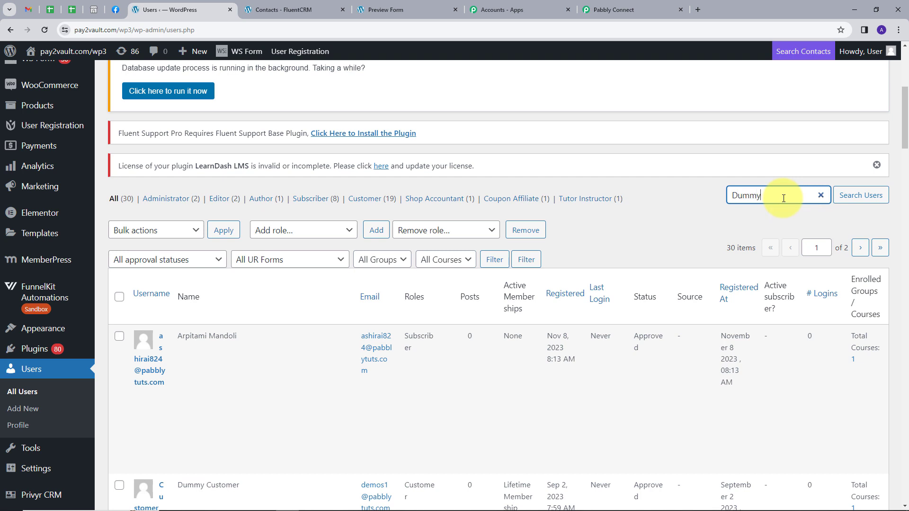
{"action": "type", "text": " Lead"}
{"action": "left_click", "coordinate": [872, 196]}
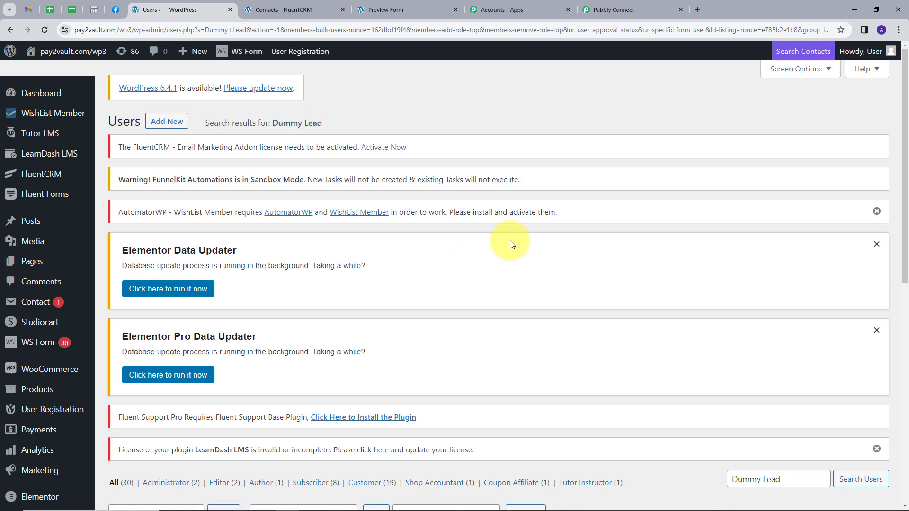
{"action": "scroll", "coordinate": [502, 244], "scroll_direction": "down", "scroll_amount": 4}
{"action": "scroll", "coordinate": [500, 244], "scroll_direction": "down", "scroll_amount": 3}
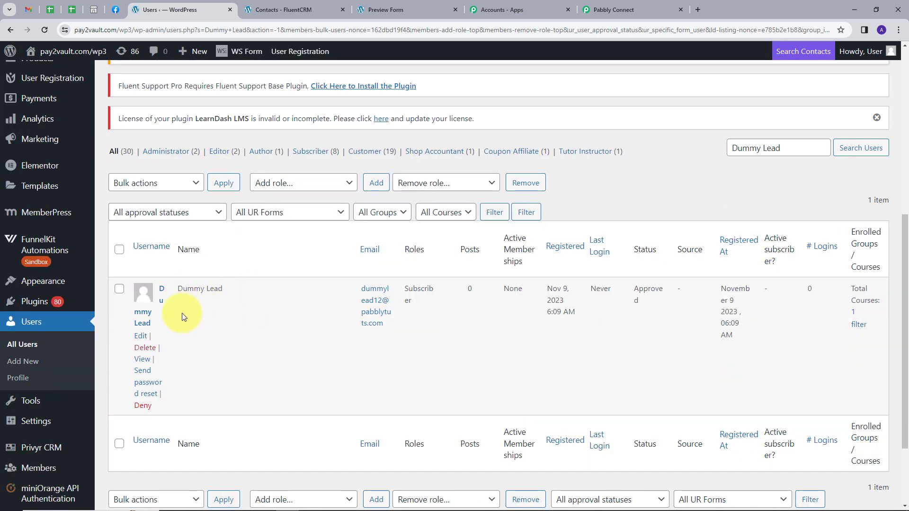
Step: Open the test user's profile and check the first and last name values
{"action": "left_click", "coordinate": [141, 336]}
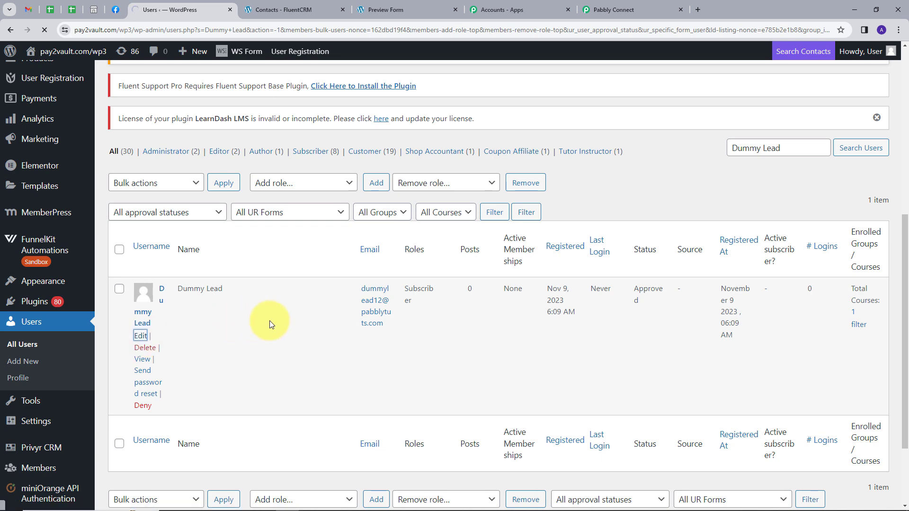
{"action": "scroll", "coordinate": [445, 256], "scroll_direction": "down", "scroll_amount": 2}
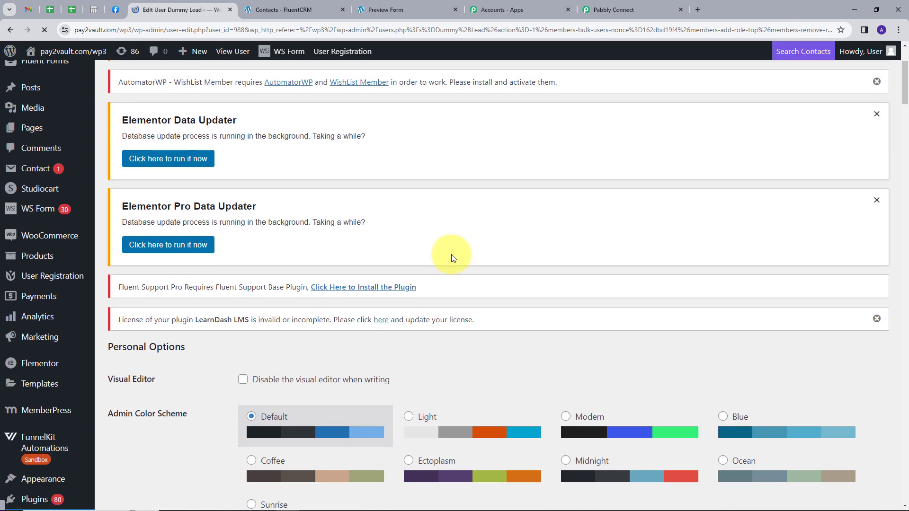
{"action": "scroll", "coordinate": [452, 255], "scroll_direction": "down", "scroll_amount": 9}
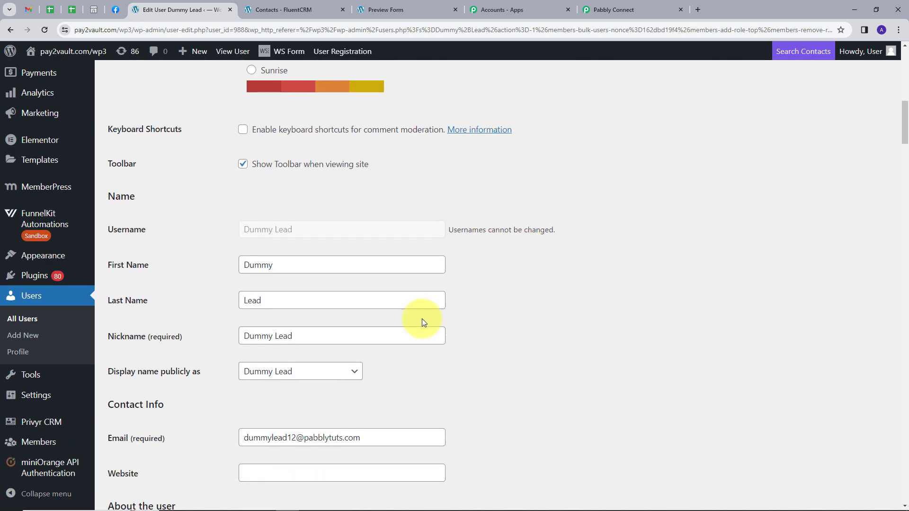
{"action": "double_click", "coordinate": [256, 265]}
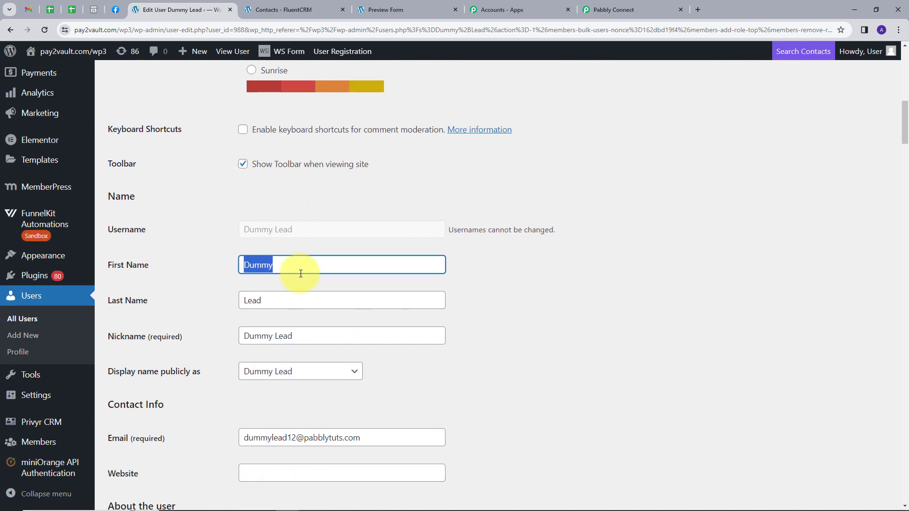
{"action": "double_click", "coordinate": [392, 293]}
Step: Check the nickname and email values, then return to the Pabbly Connect workflow
{"action": "scroll", "coordinate": [224, 290], "scroll_direction": "down", "scroll_amount": 2}
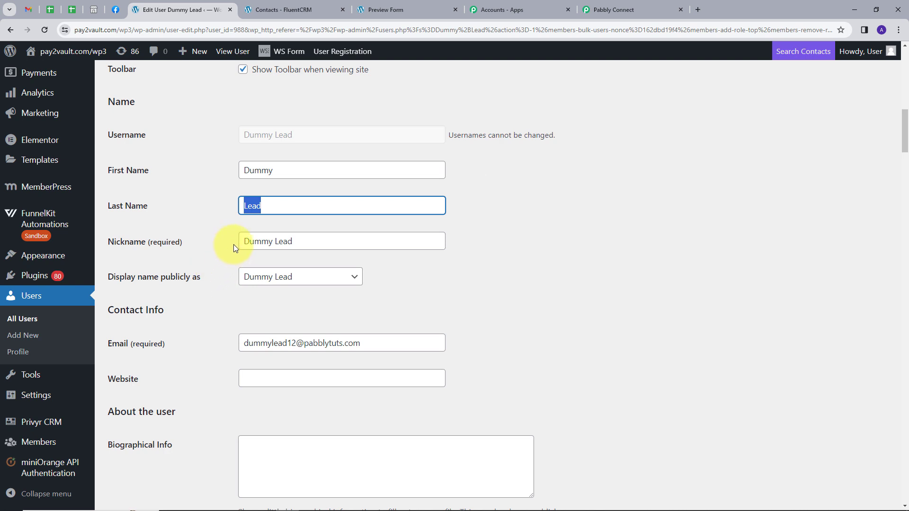
{"action": "left_click_drag", "start_coordinate": [241, 242], "coordinate": [507, 266]}
{"action": "scroll", "coordinate": [508, 267], "scroll_direction": "down", "scroll_amount": 3}
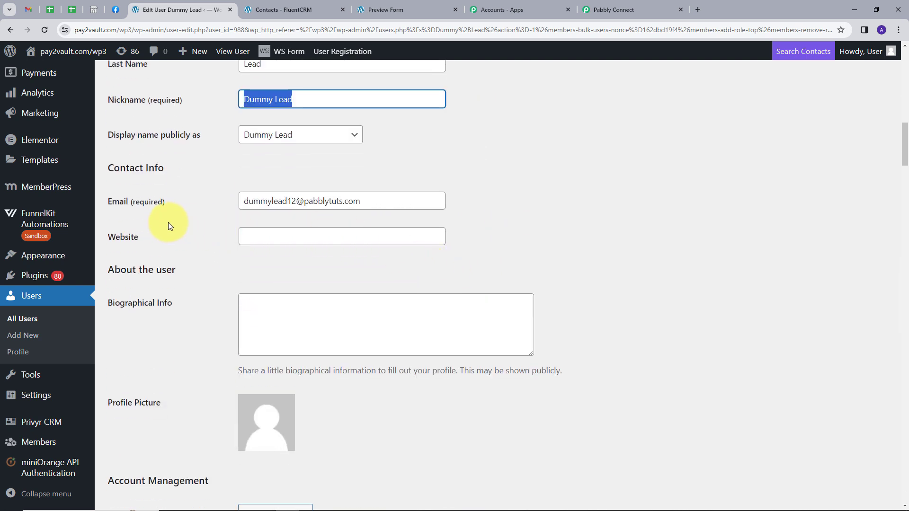
{"action": "left_click_drag", "start_coordinate": [244, 201], "coordinate": [277, 217]}
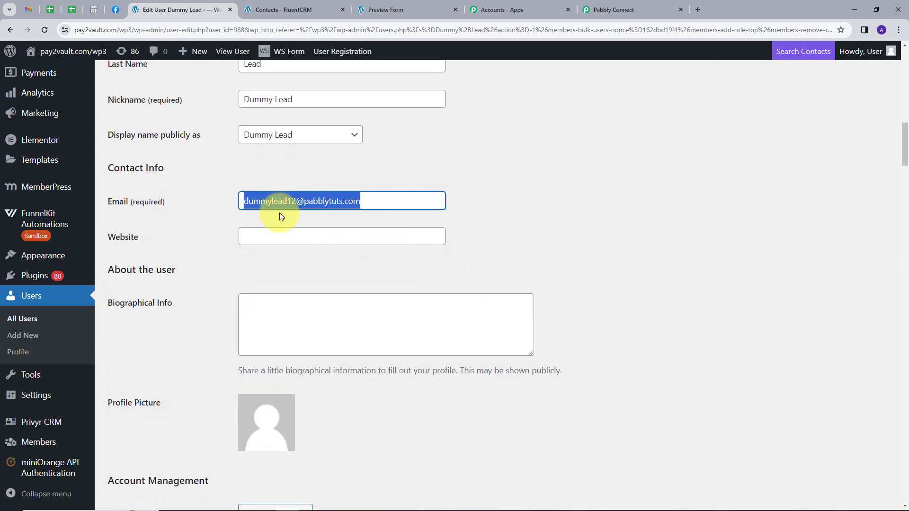
{"action": "left_click", "coordinate": [515, 215]}
{"action": "scroll", "coordinate": [515, 215], "scroll_direction": "up", "scroll_amount": 3}
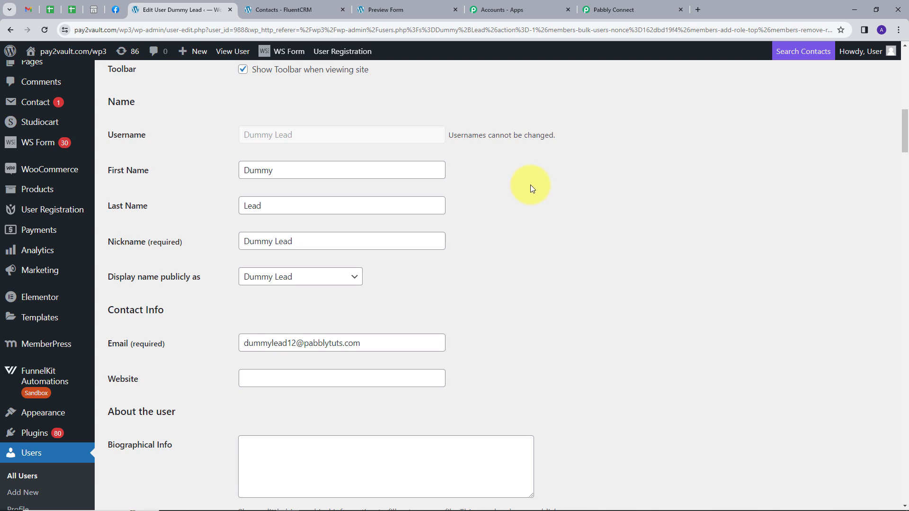
{"action": "left_click", "coordinate": [611, 9]}
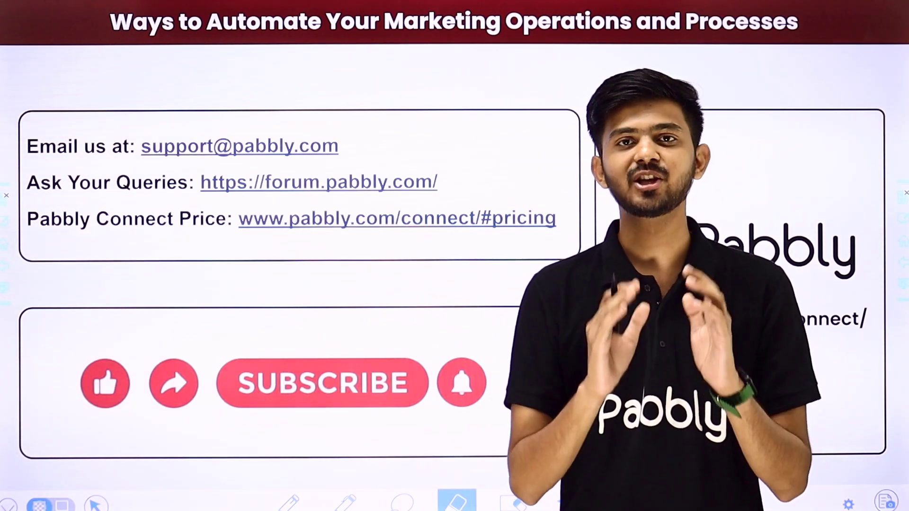
Step: Draw red pen marks beside the support email and forum link on the board
{"action": "left_click_drag", "start_coordinate": [365, 148], "coordinate": [436, 94]}
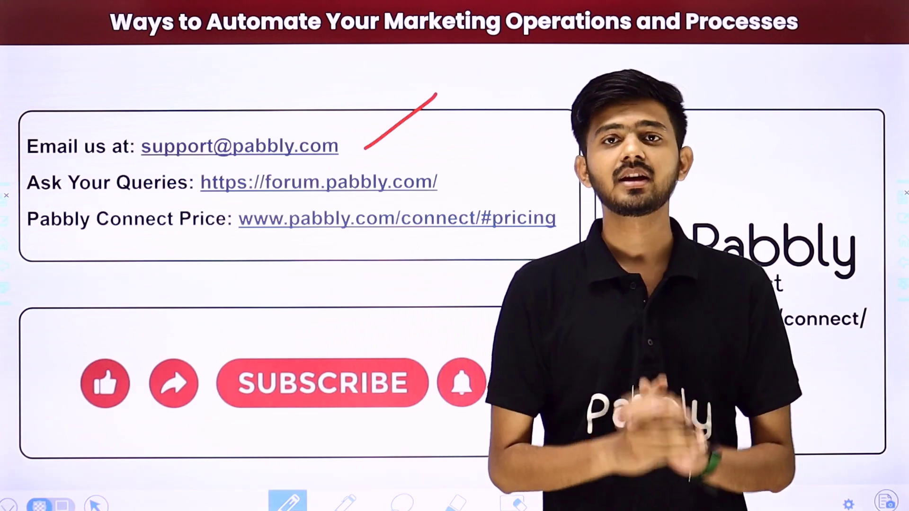
{"action": "left_click_drag", "start_coordinate": [452, 183], "coordinate": [513, 139]}
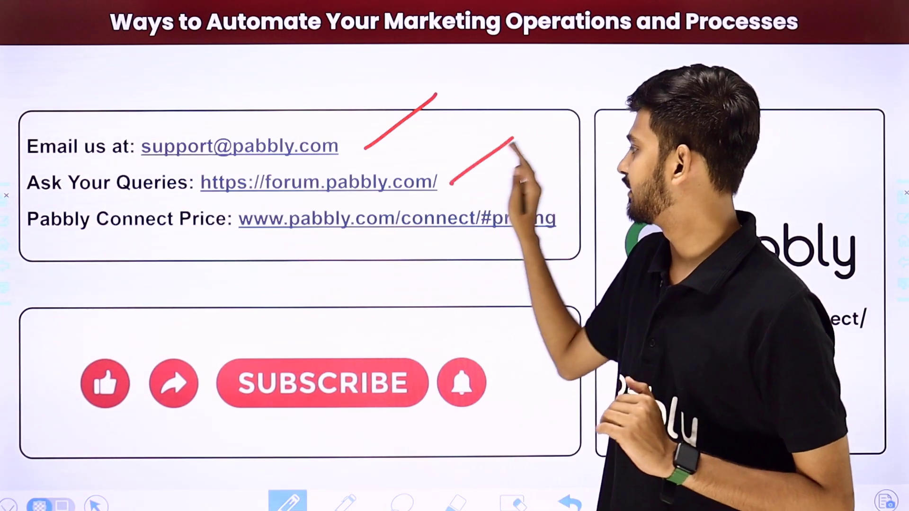